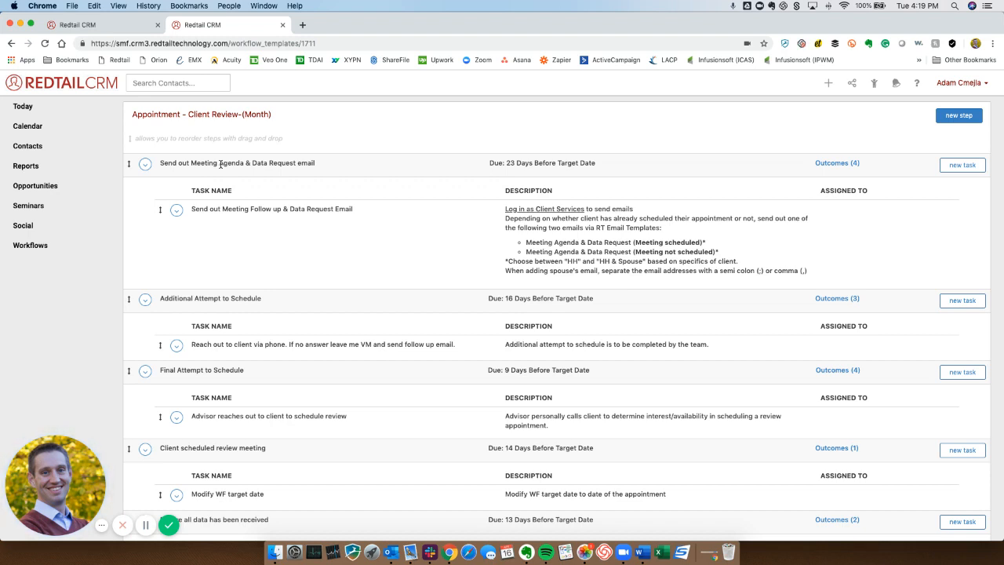
Return to the workflow templates list and open the "Appointment - Client Meeting" template
click(108, 31)
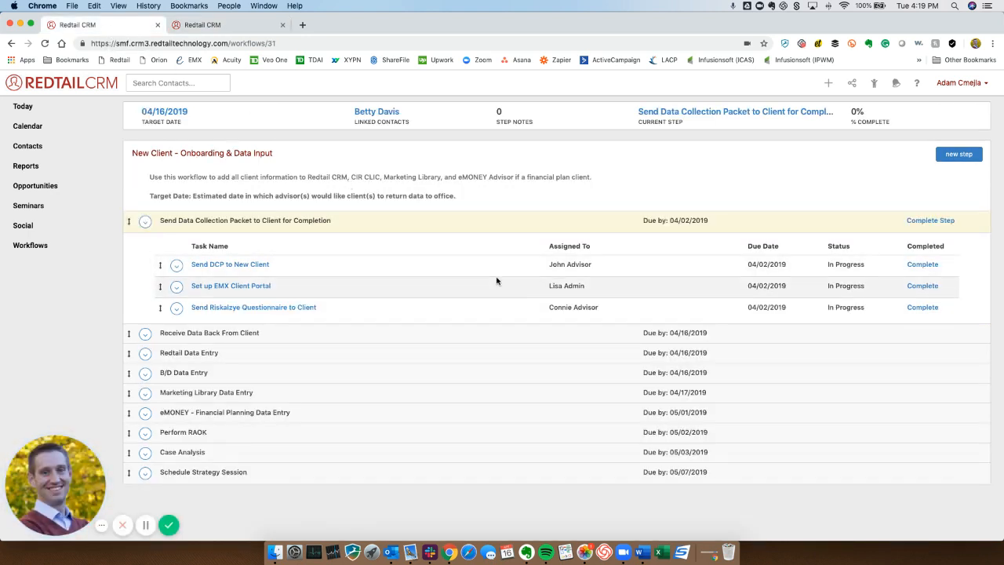
click(243, 28)
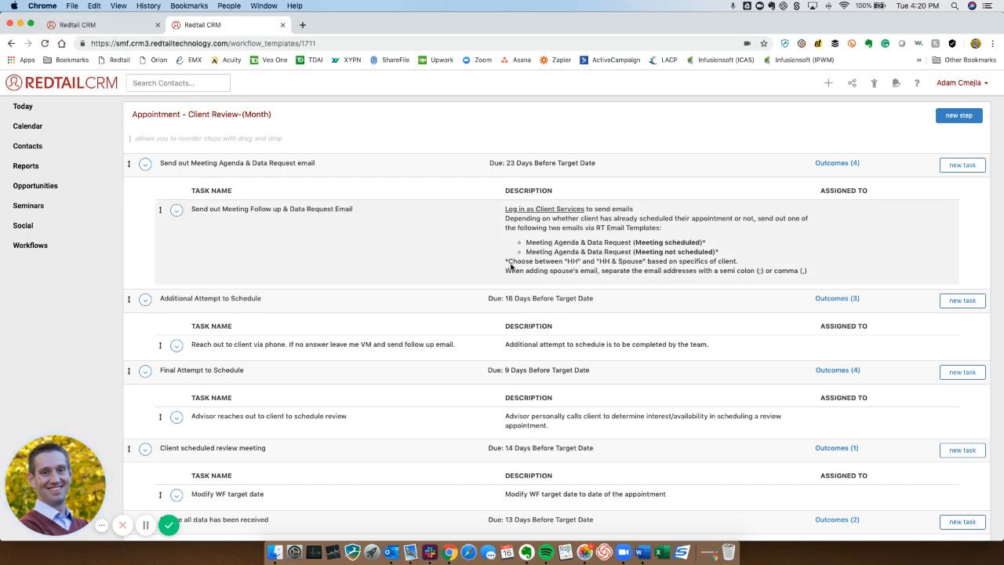
click(11, 44)
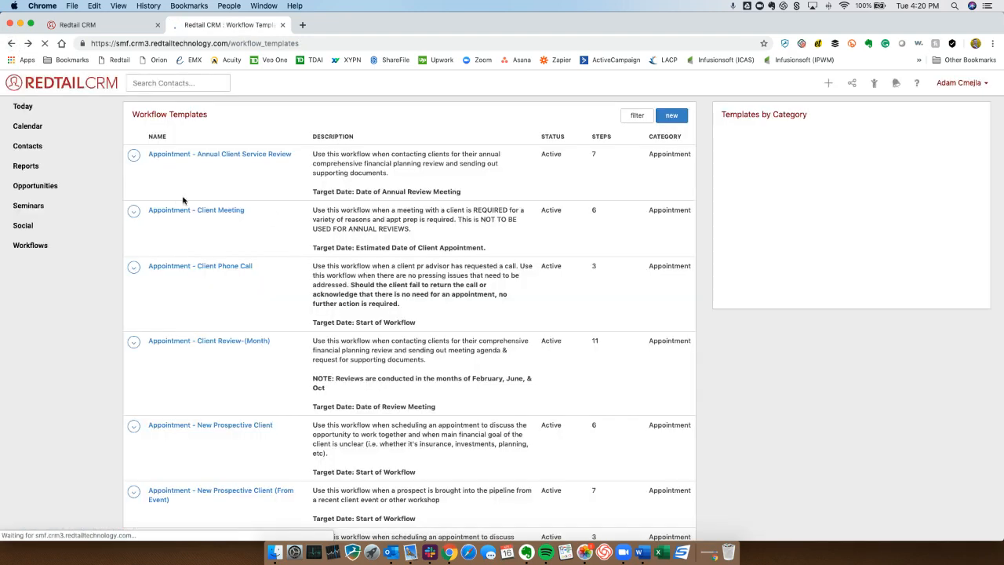
click(133, 211)
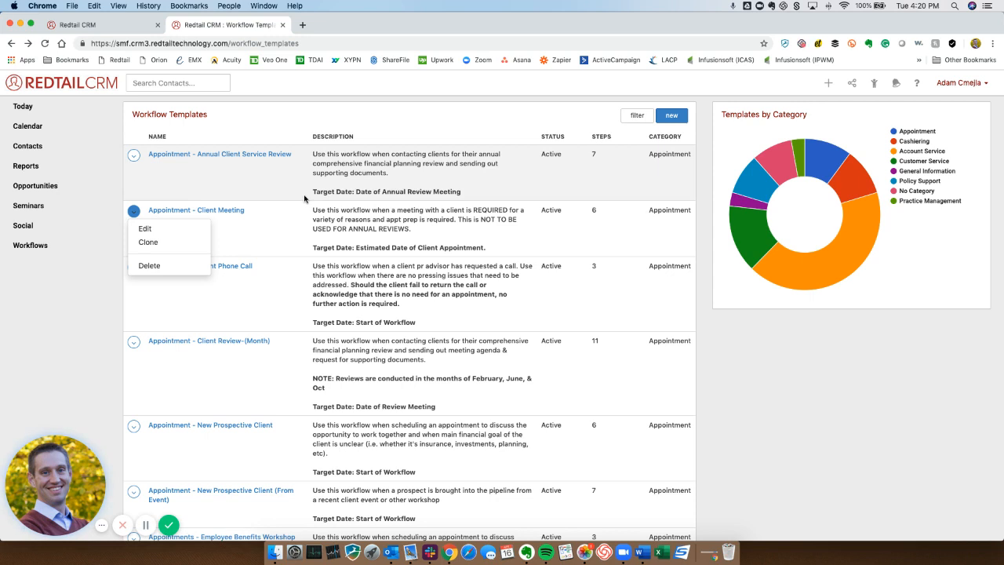
click(314, 219)
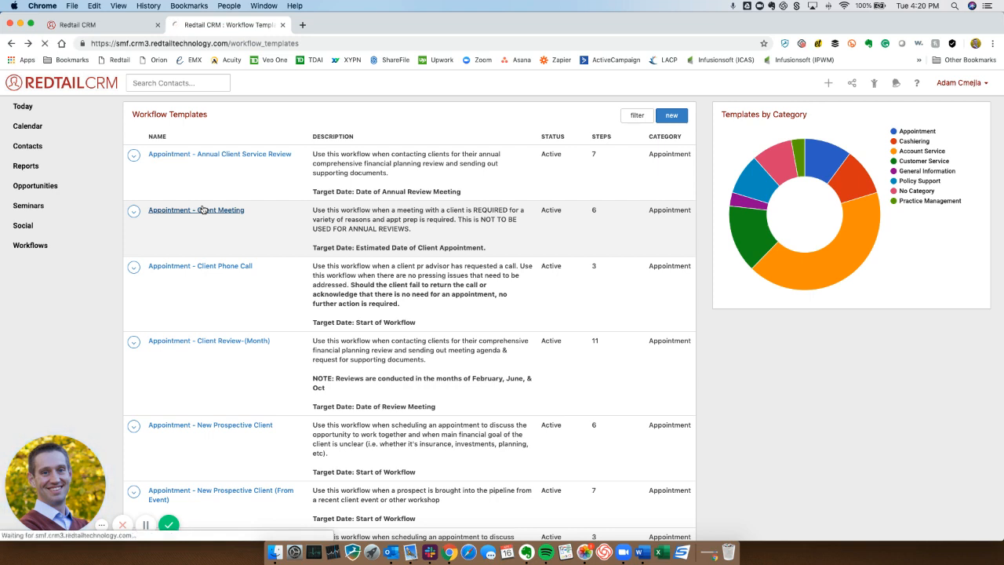
click(202, 210)
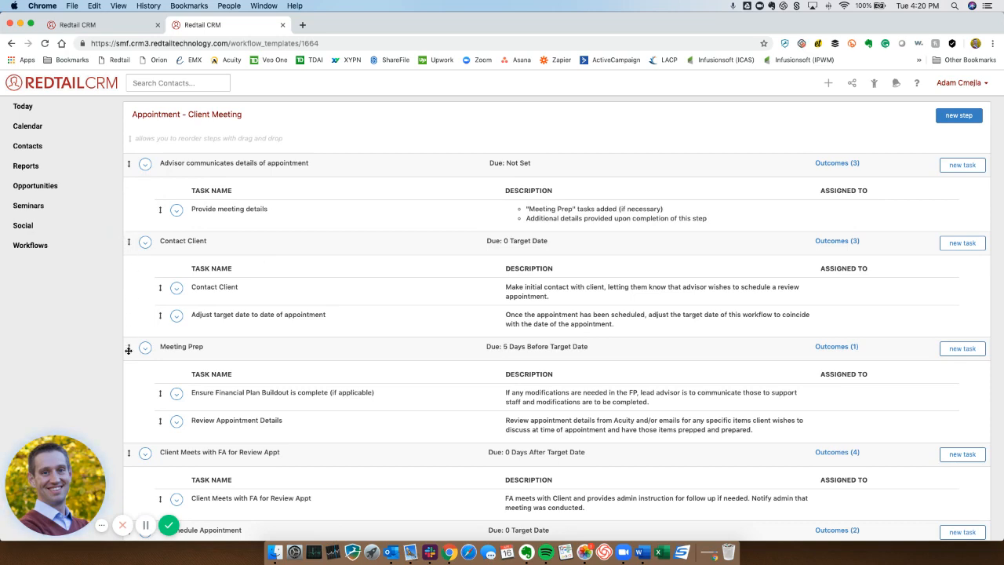
Try Meeting Prep ahead of Contact Client and put it back, and move "Advisor communicates details of appointment" below Contact Client
drag(129, 346, 127, 243)
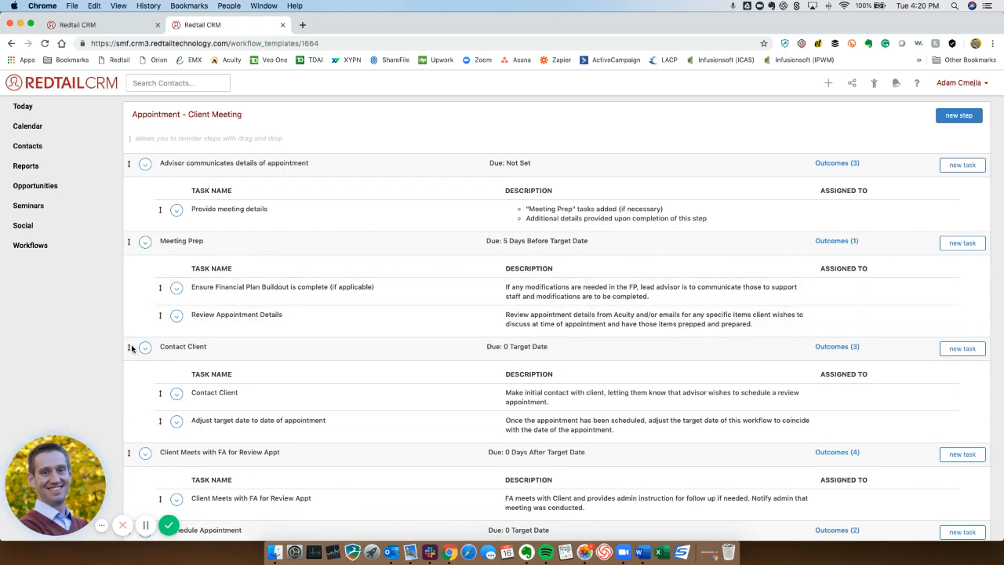
drag(131, 347, 131, 252)
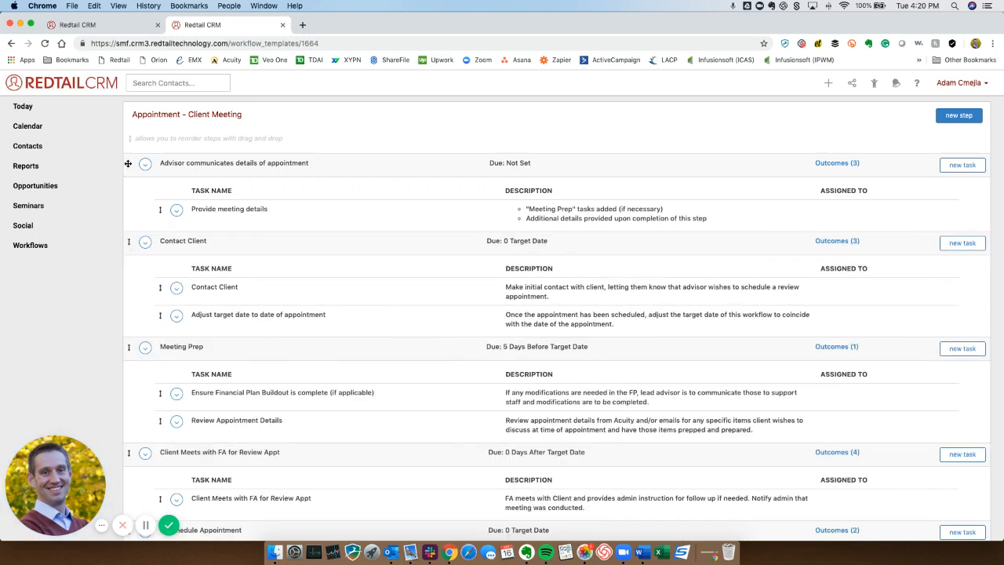
drag(128, 163, 128, 267)
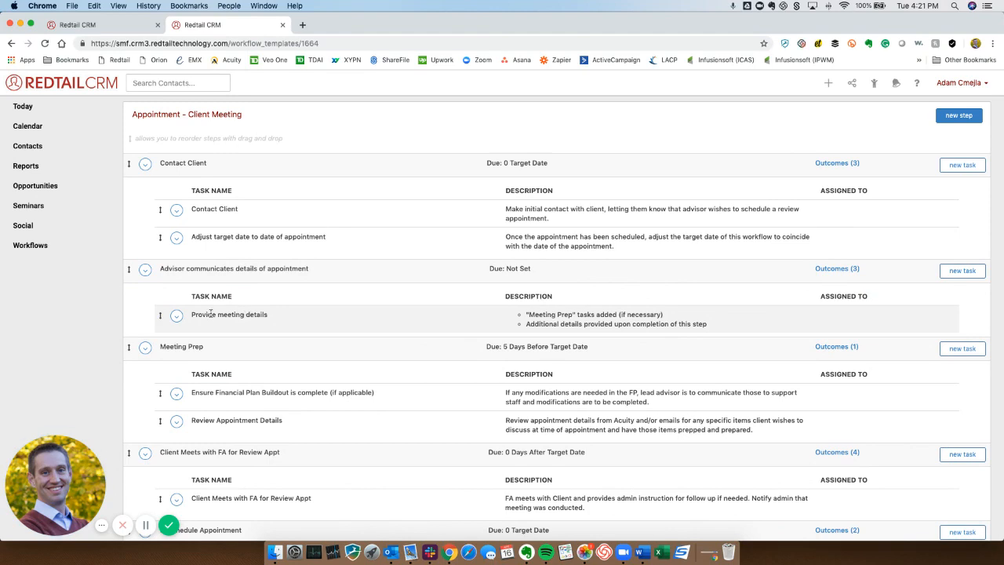
Try Meeting Prep directly after Contact Client, check its due timing, and move "Advisor communicates details of appointment" back above it
drag(128, 347, 132, 292)
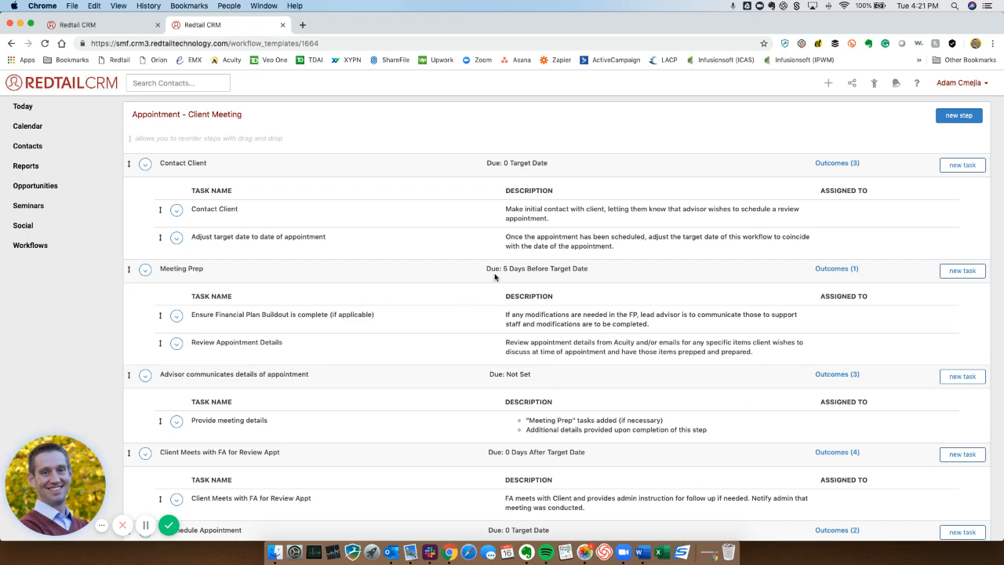
drag(502, 270, 612, 273)
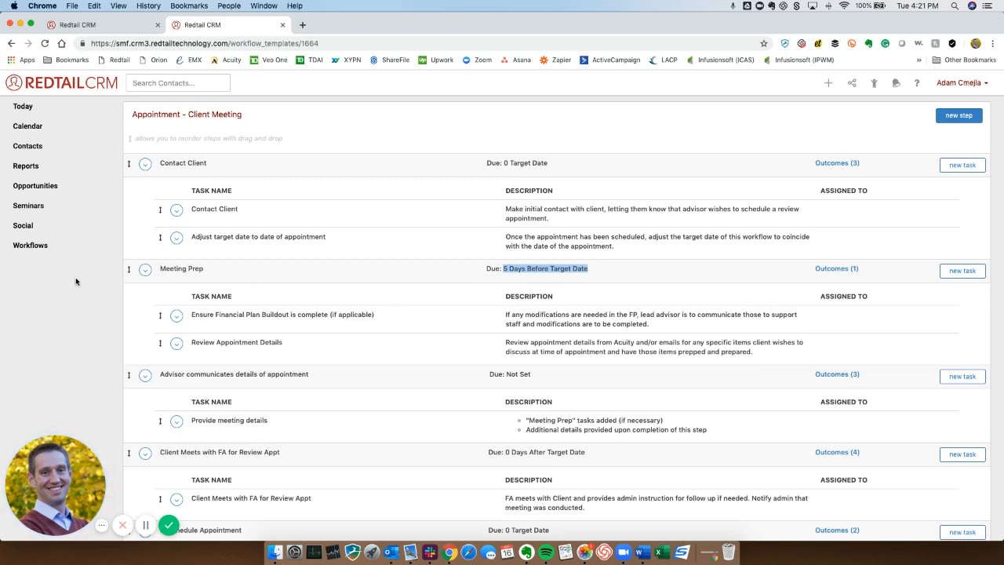
drag(130, 375, 130, 268)
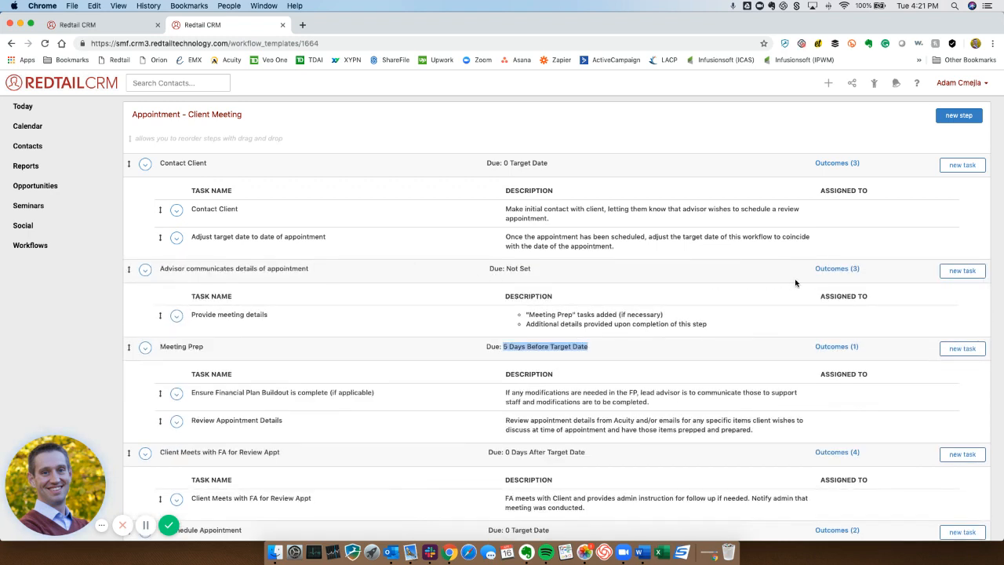
Review the outcomes of the "Advisor communicates details of appointment" step and of the Contact Client step
click(834, 269)
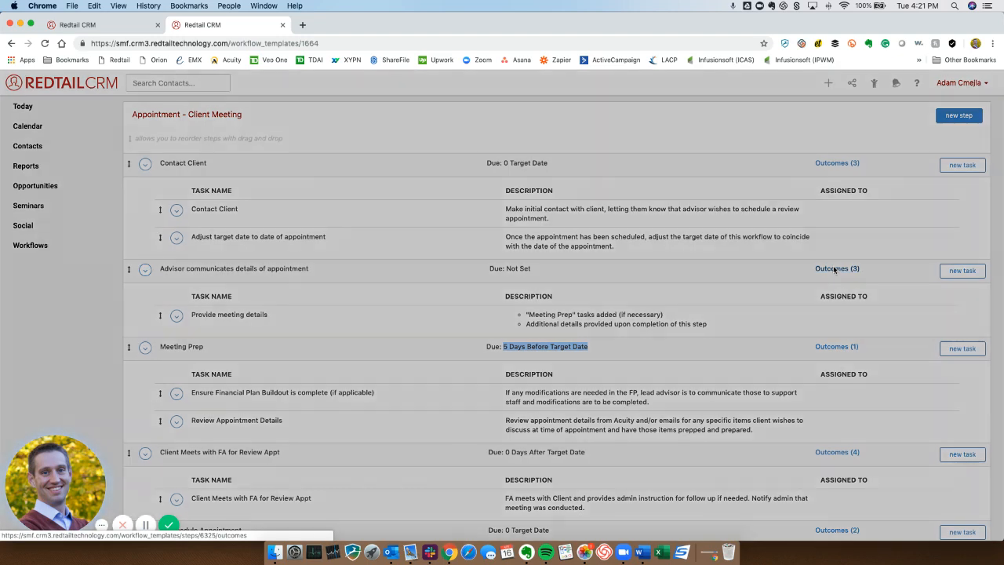
click(627, 233)
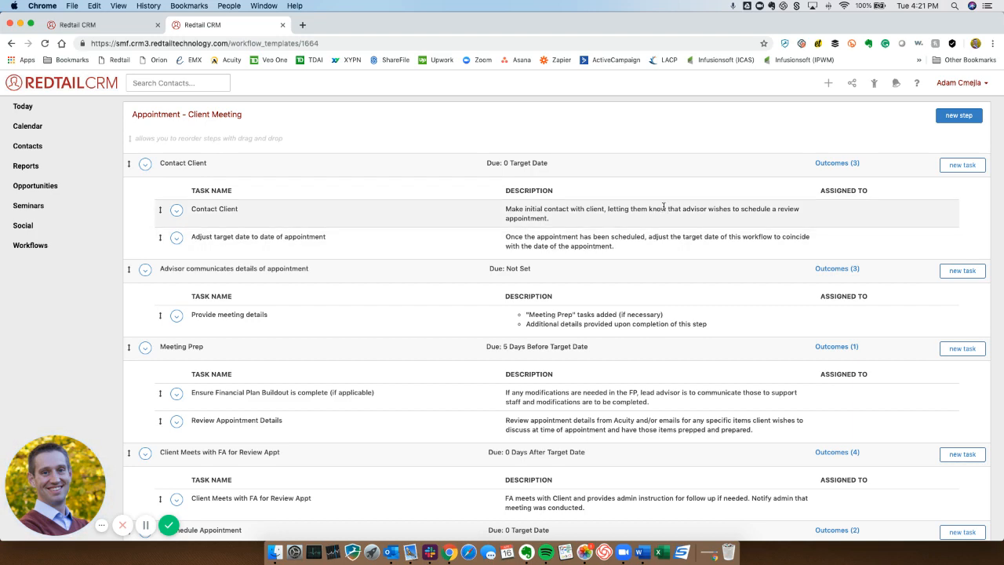
click(837, 164)
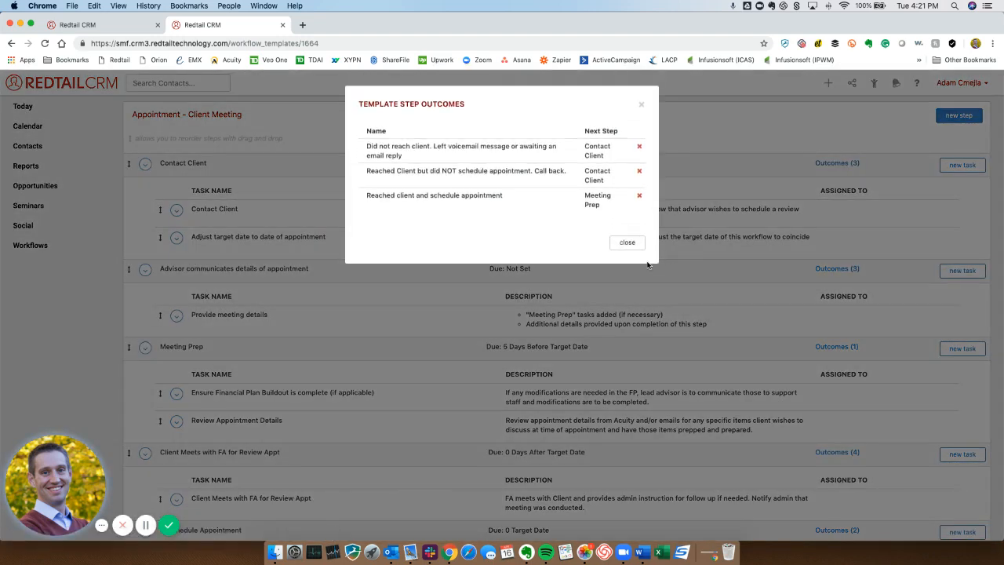
click(626, 243)
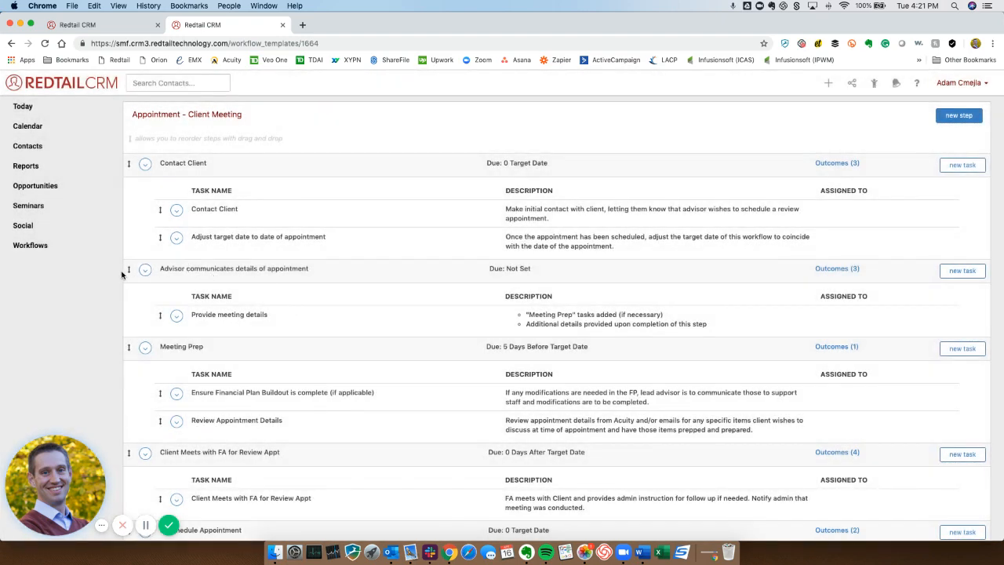
Check the outcomes of "Advisor communicates details of appointment" with that step placed first, and restore Contact Client to first place
drag(128, 269, 129, 170)
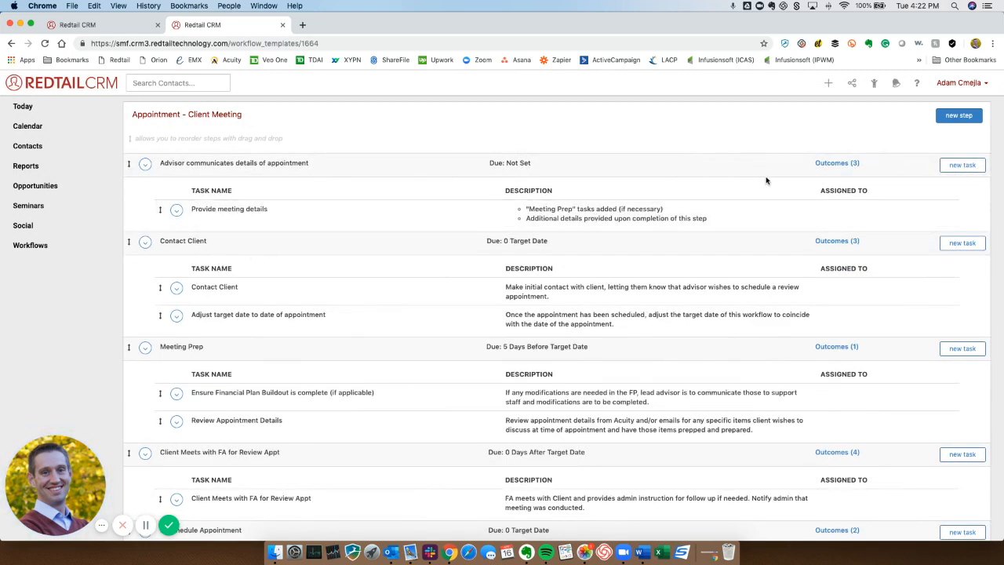
click(835, 163)
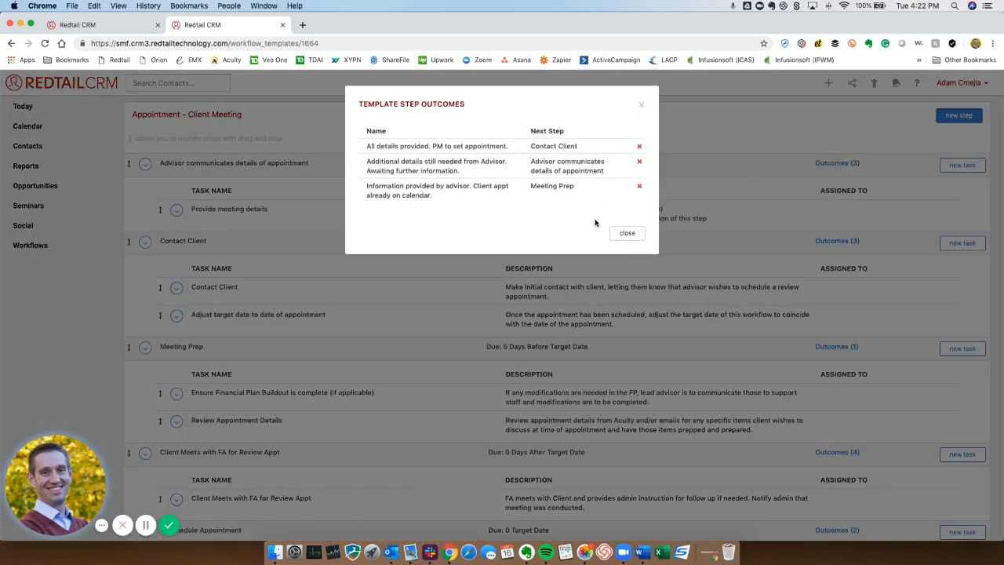
click(627, 233)
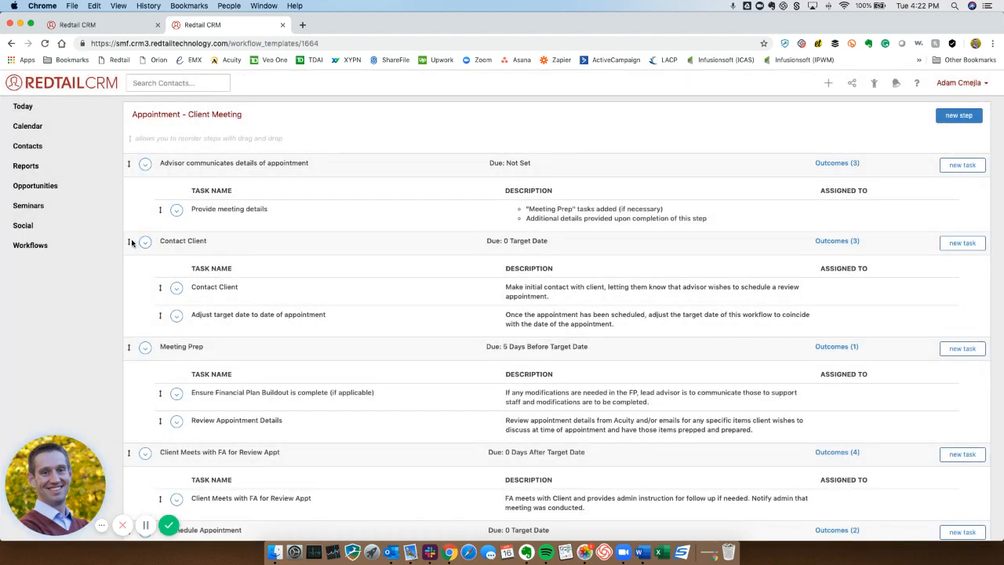
drag(130, 241, 129, 163)
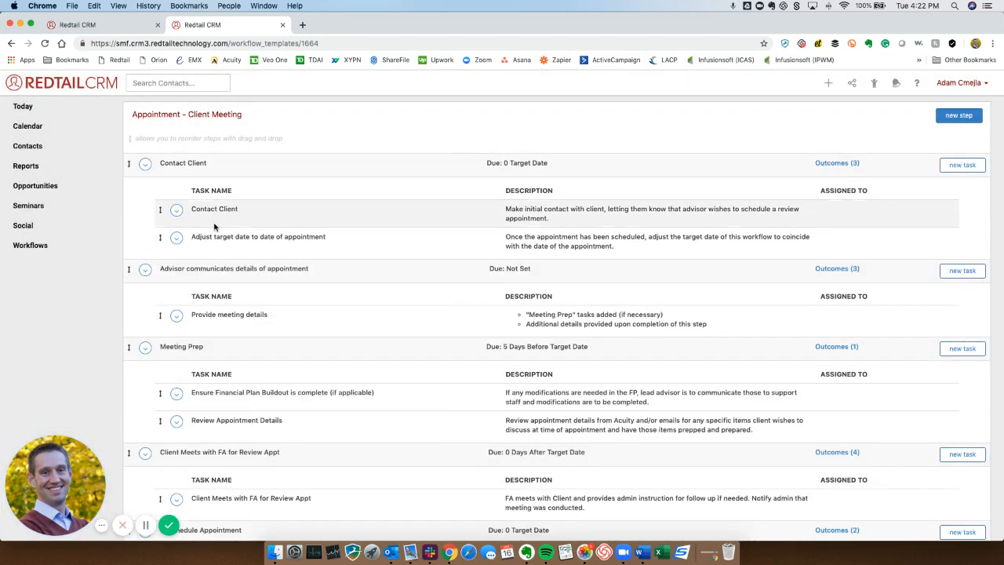
Review the Contact Client outcomes and copy the name "Did not reach client. Left voicemail message or awaiting an email reply"
click(836, 164)
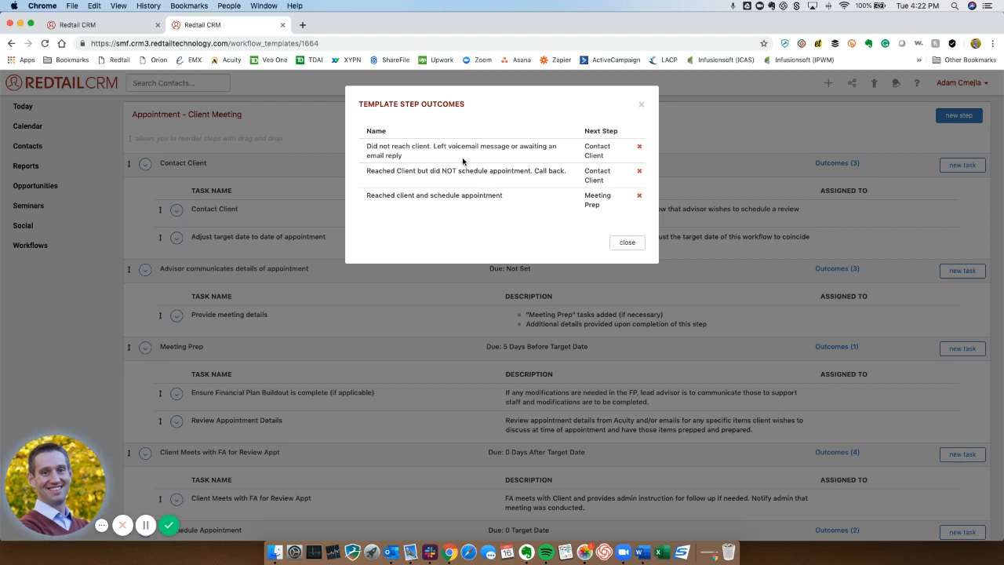
drag(367, 147, 433, 159)
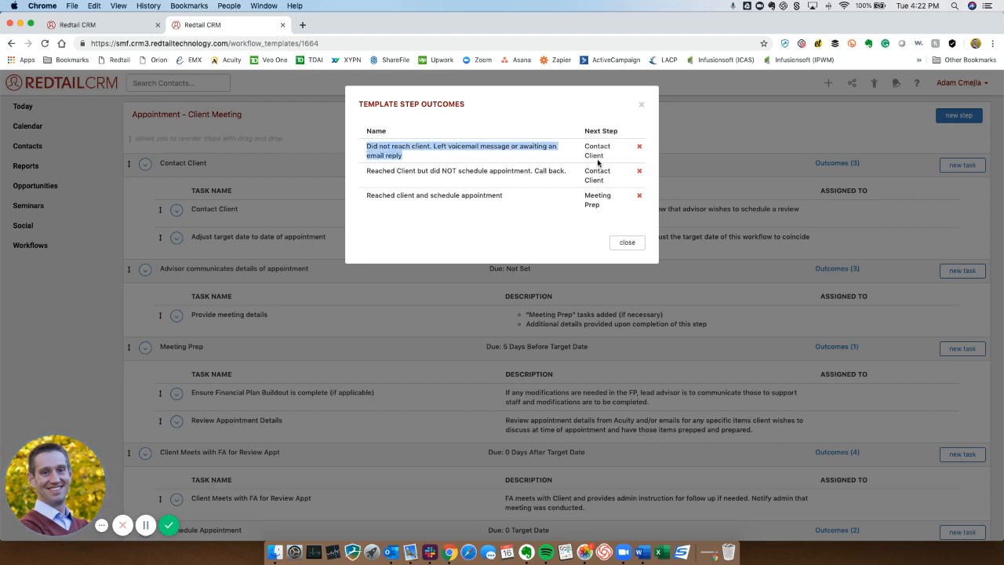
click(416, 163)
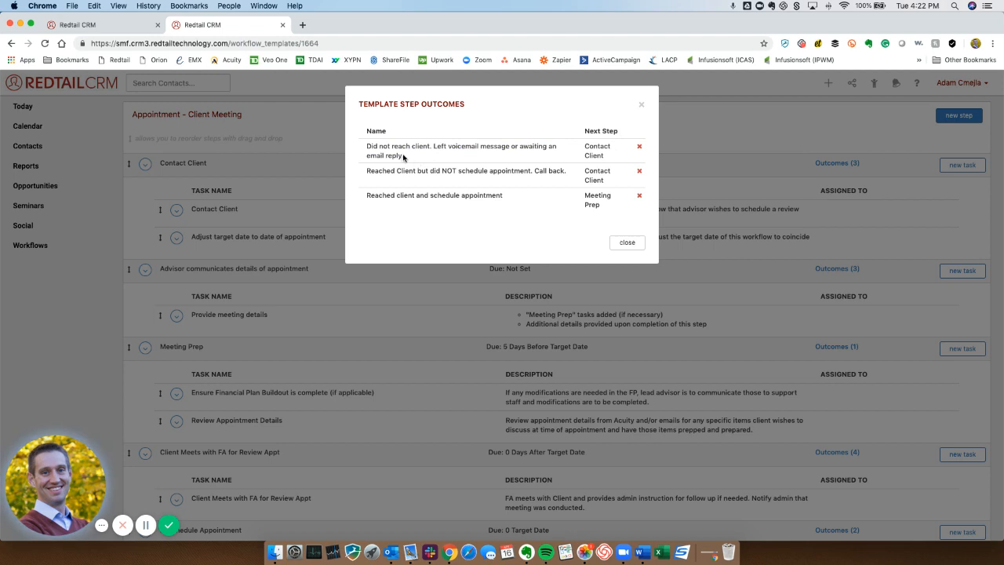
drag(406, 158, 360, 146)
key(super+c)
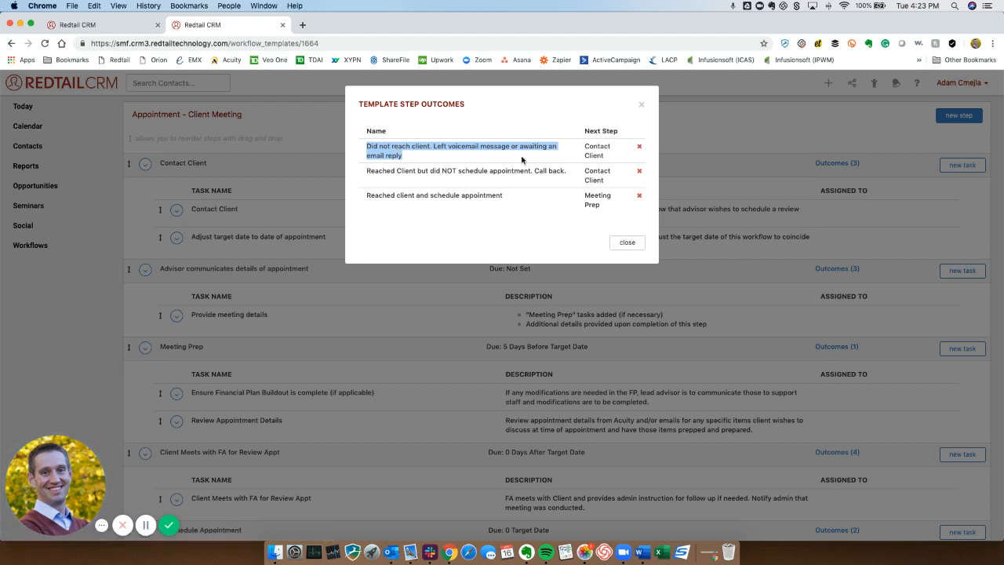
click(619, 151)
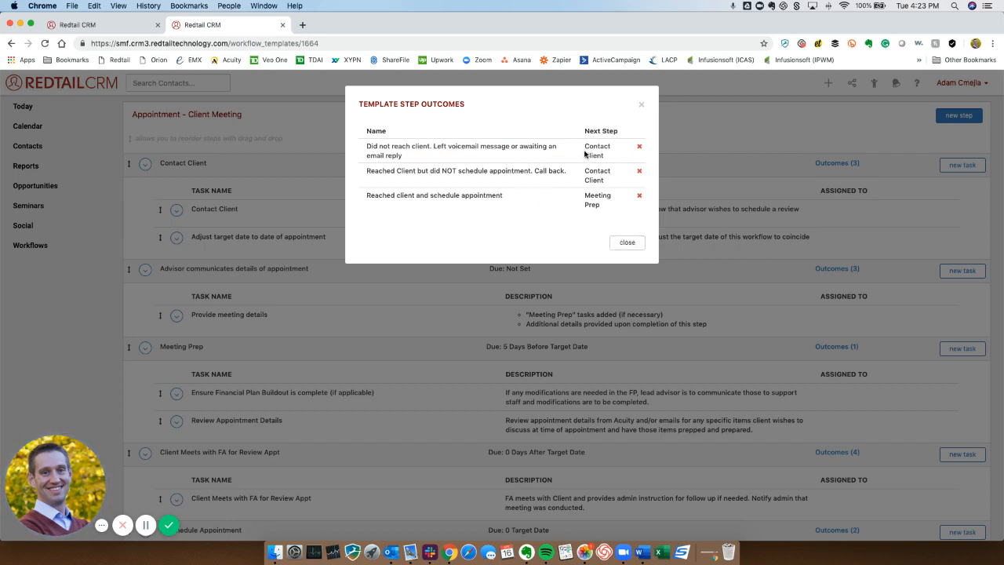
click(627, 242)
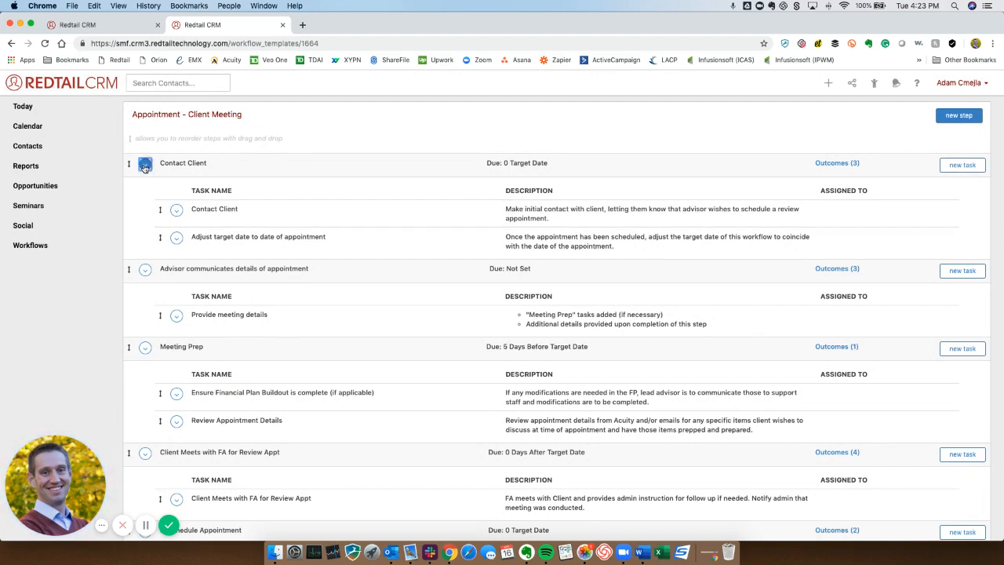
Draft a Contact Client outcome named "Did not reach client. Left voicemail message or awaiting an email reply", check the next-step choices, and discard it
click(145, 163)
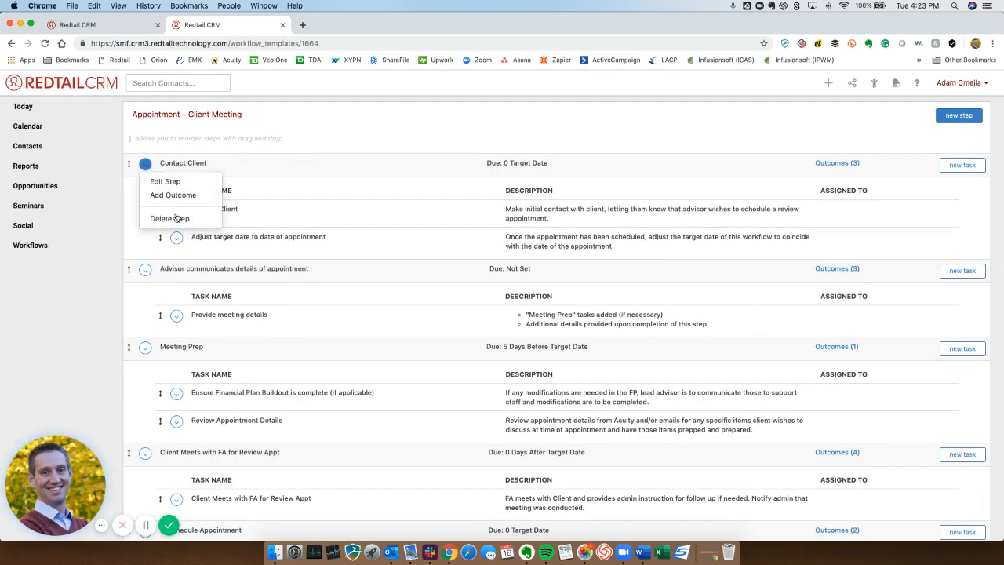
click(174, 195)
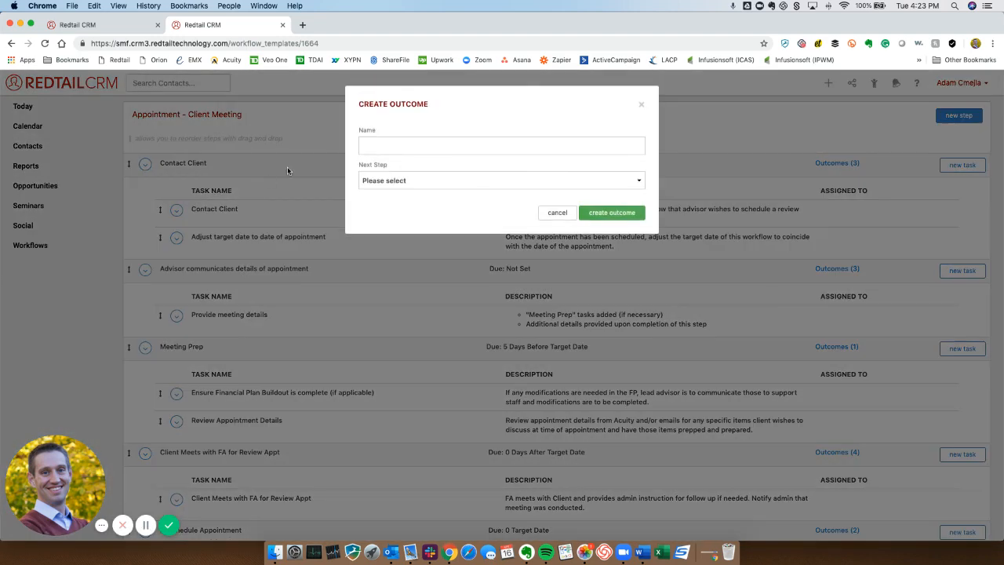
click(375, 148)
key(super+v)
click(435, 179)
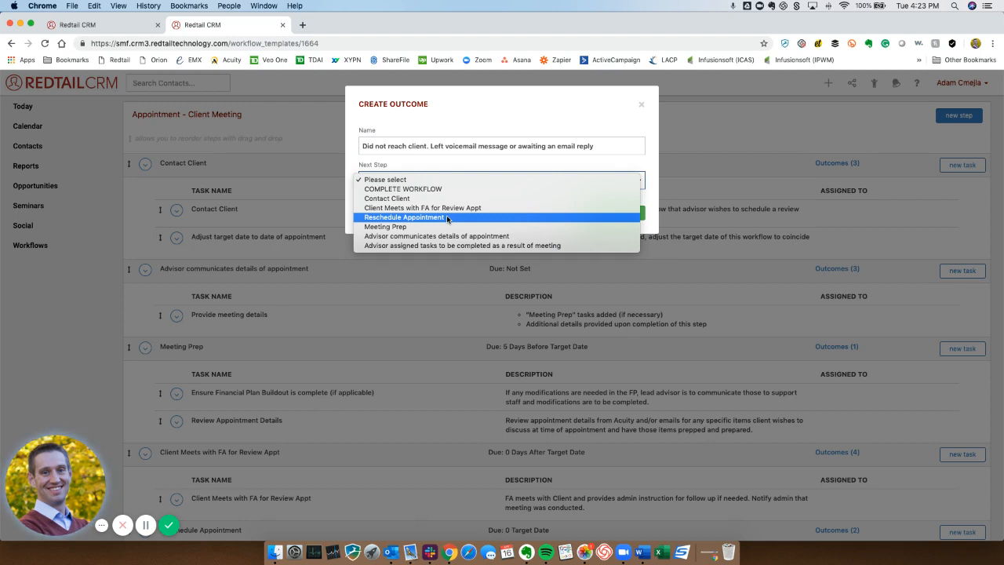
click(607, 150)
triple_click(606, 147)
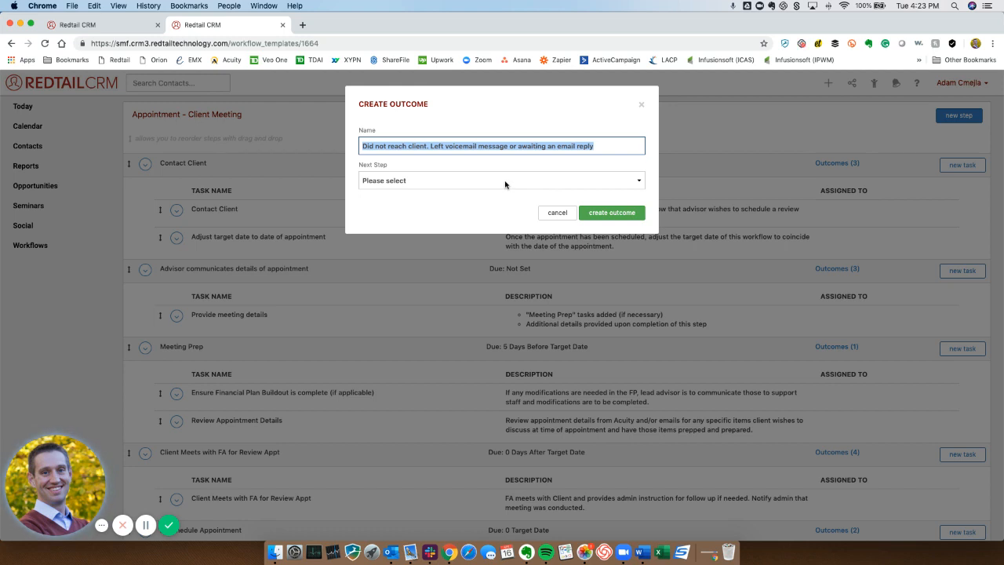
click(508, 143)
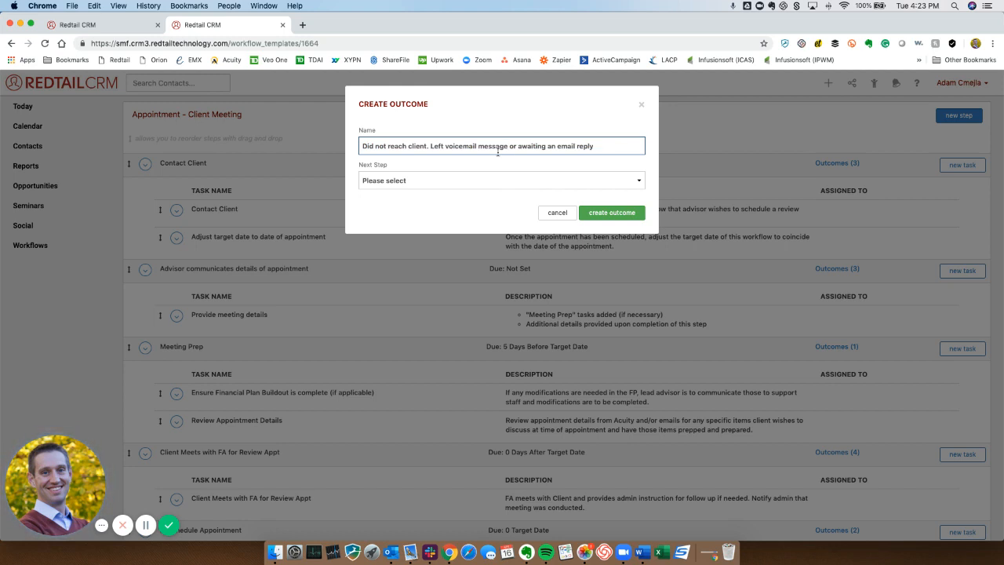
drag(429, 146, 601, 149)
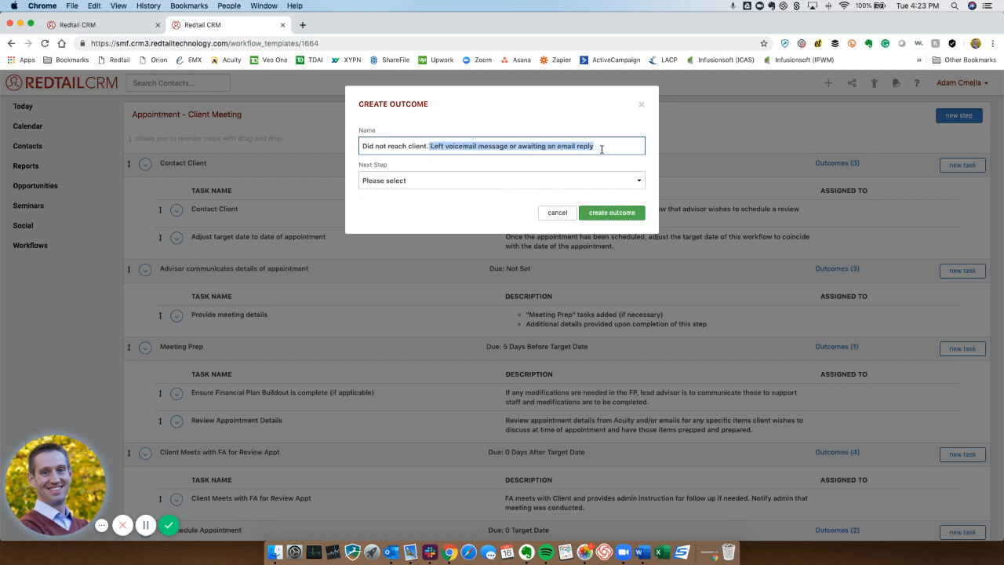
click(506, 181)
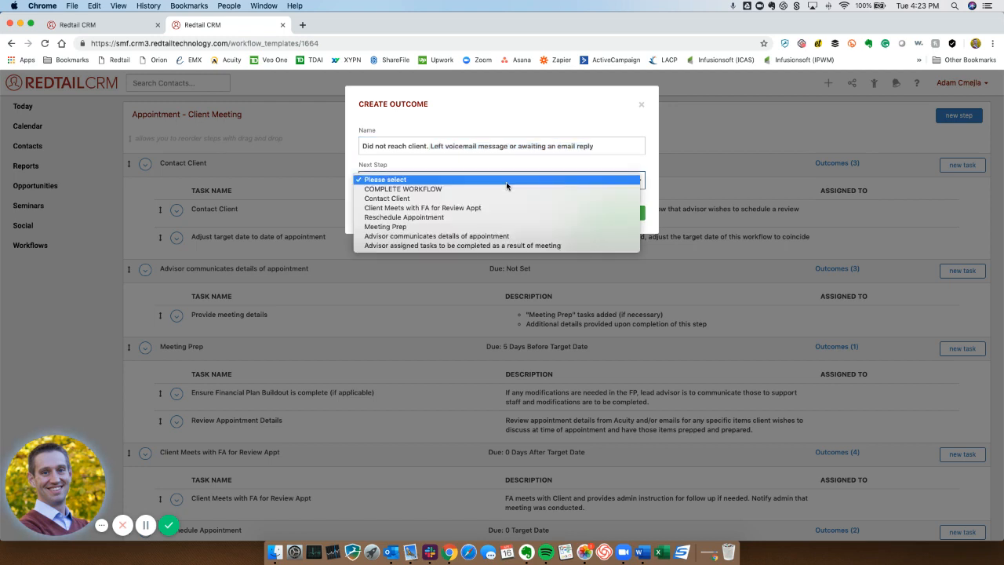
click(606, 137)
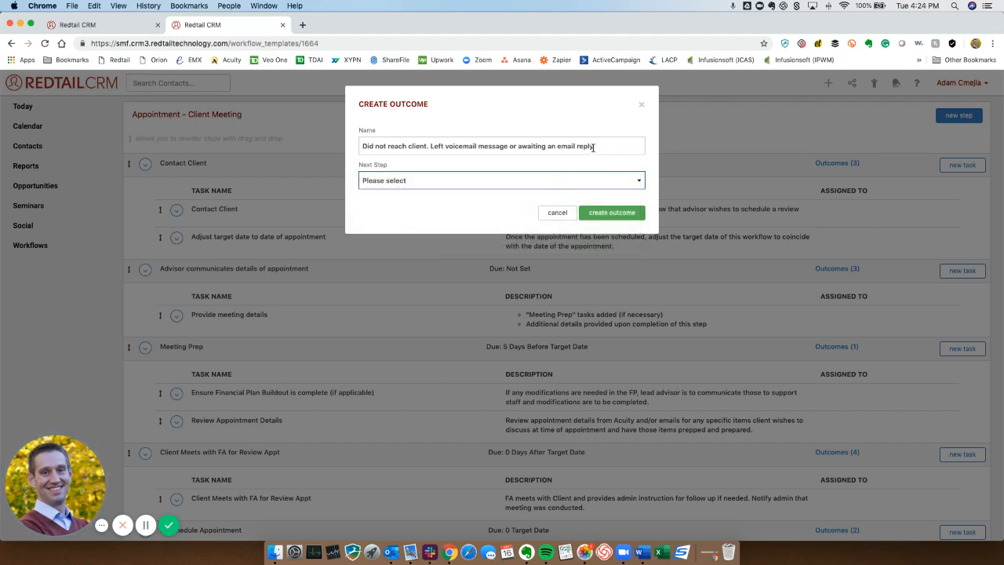
click(554, 214)
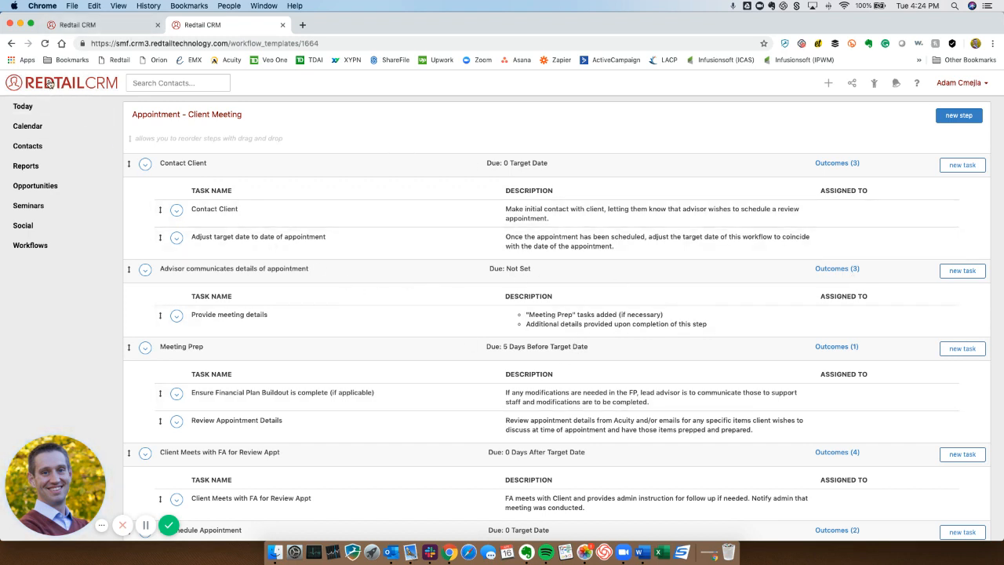
Return to the "New Client - Onboarding & Data Input" workflow and open the linked contact's list of workflows
click(62, 28)
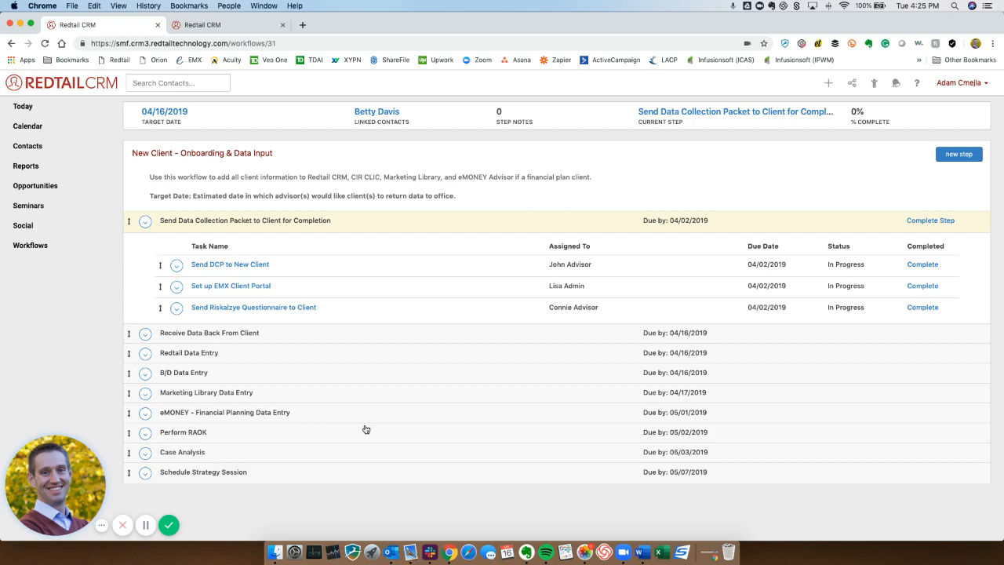
click(365, 116)
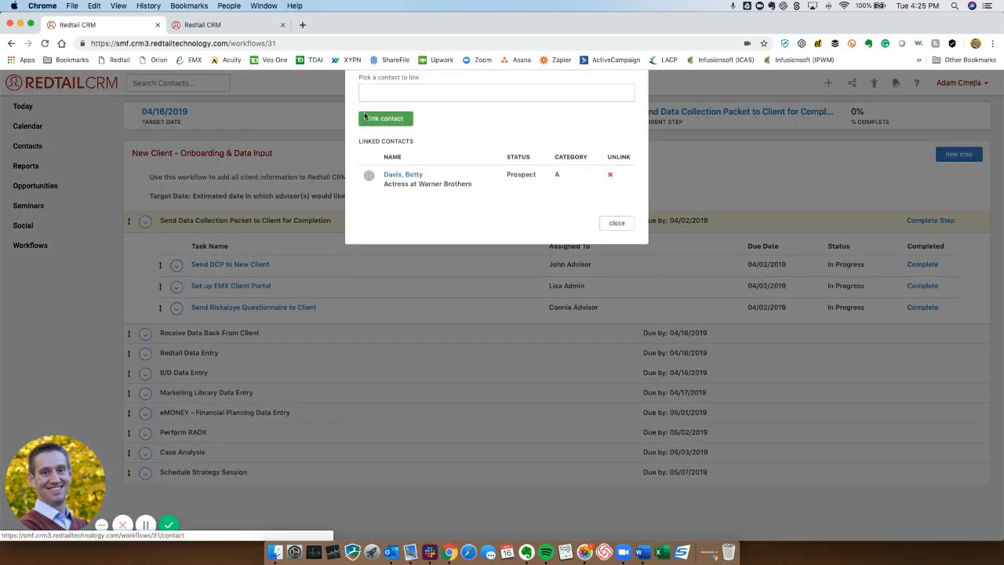
click(404, 227)
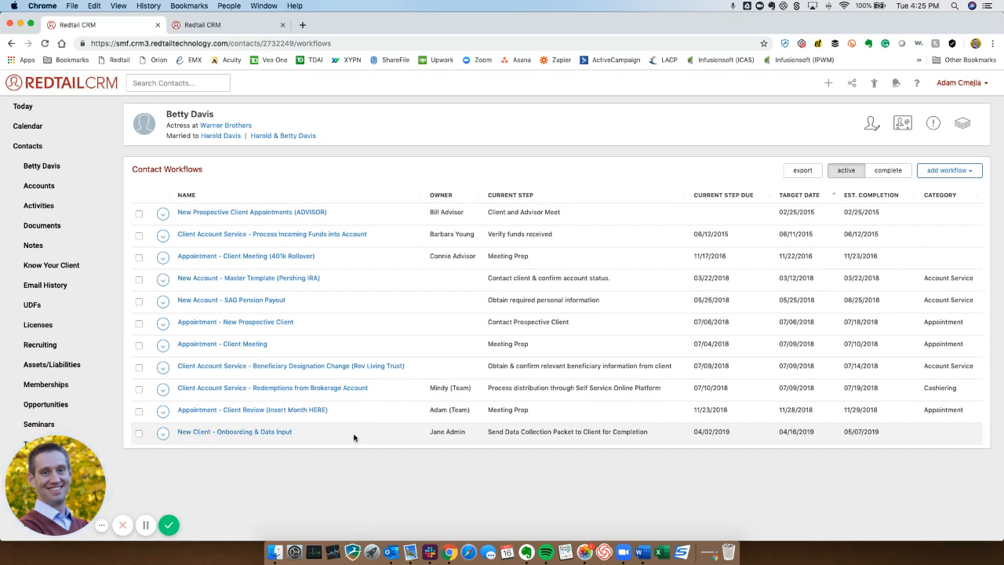
Rename the contact's onboarding workflow as "New Client - Onboarding & Data Input (Modified)"
click(162, 434)
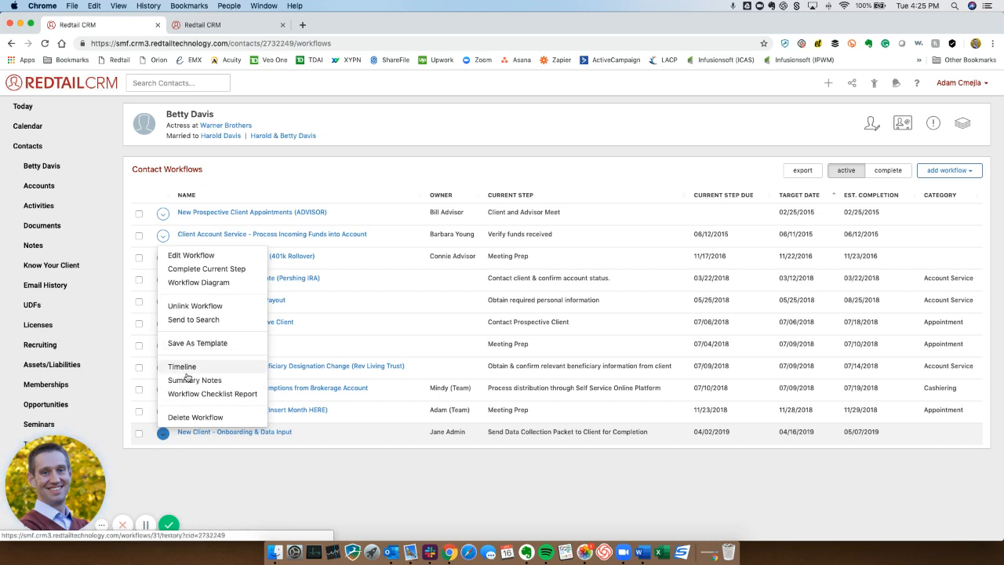
click(164, 436)
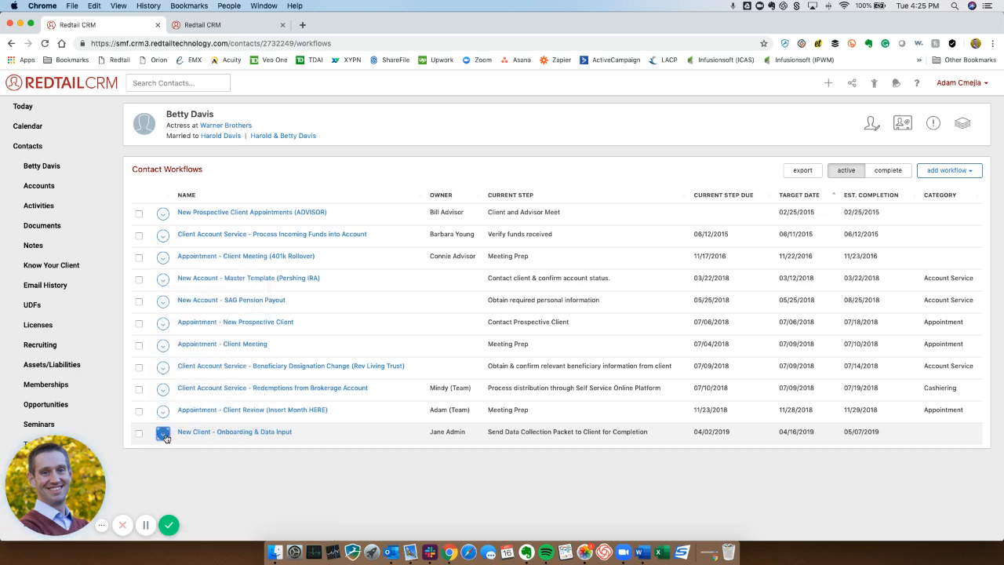
click(163, 435)
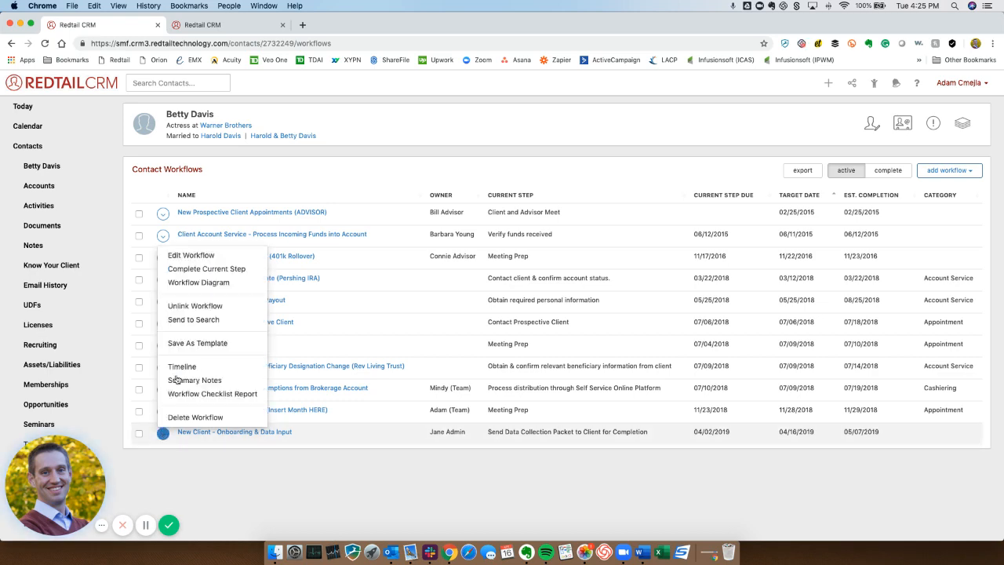
click(202, 254)
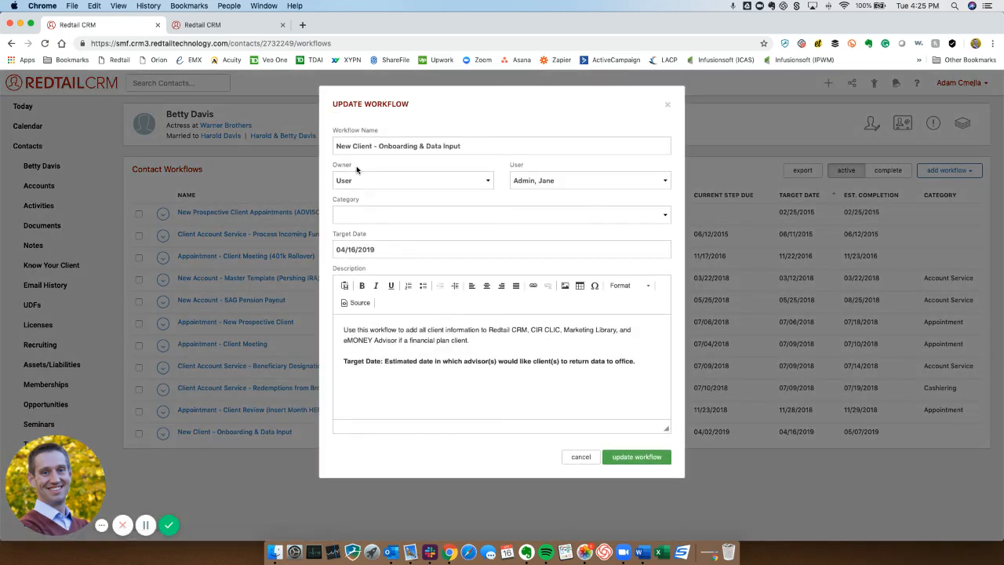
click(495, 142)
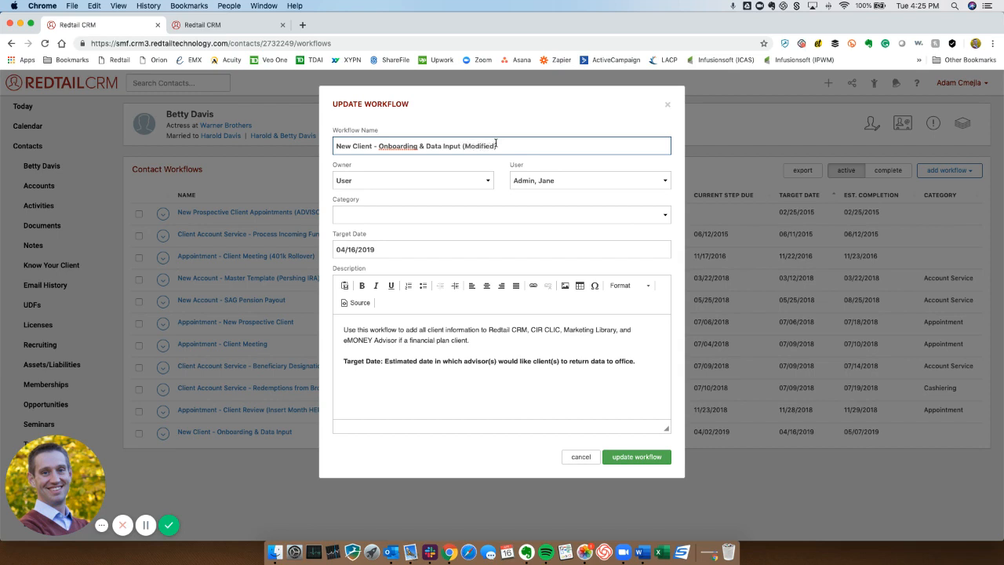
click(636, 461)
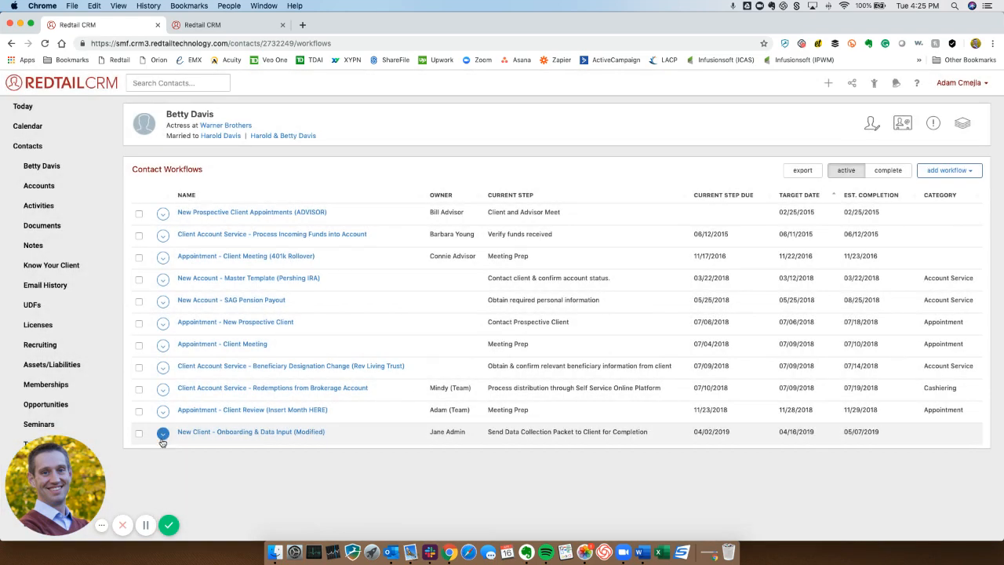
Save the modified onboarding workflow as a template, named with the template owner's first name in possessive form plus "customized WF"
click(162, 433)
click(196, 343)
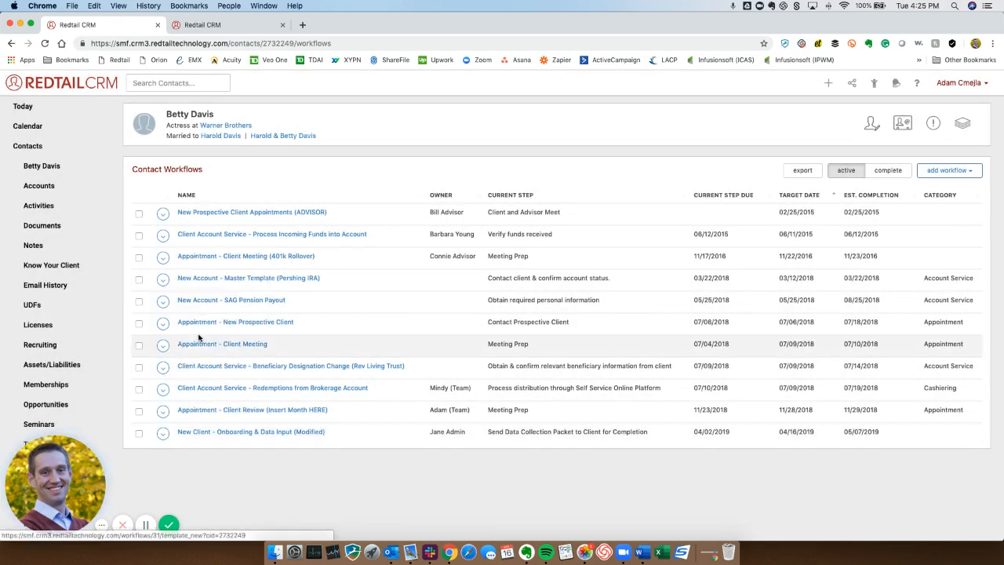
click(429, 143)
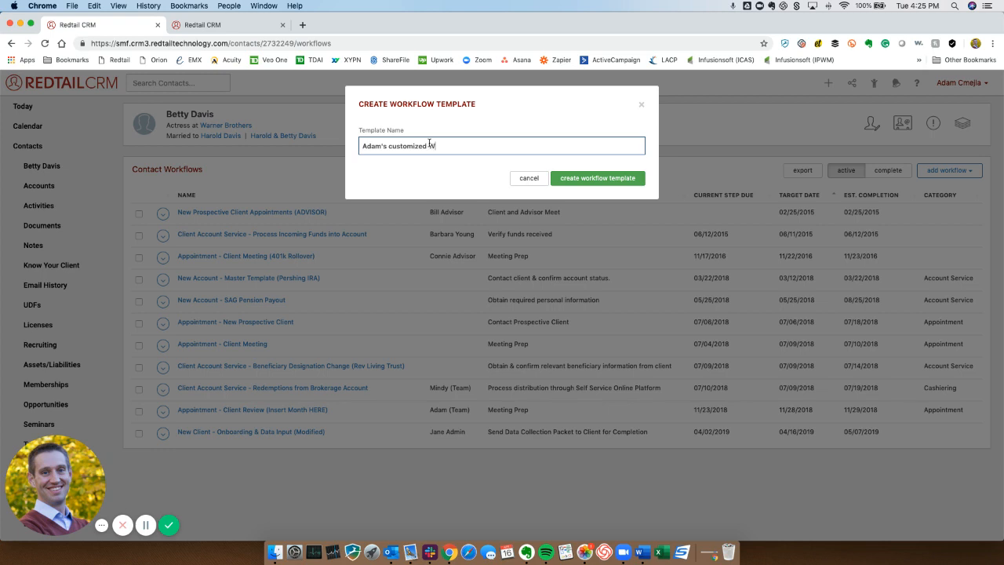
click(617, 178)
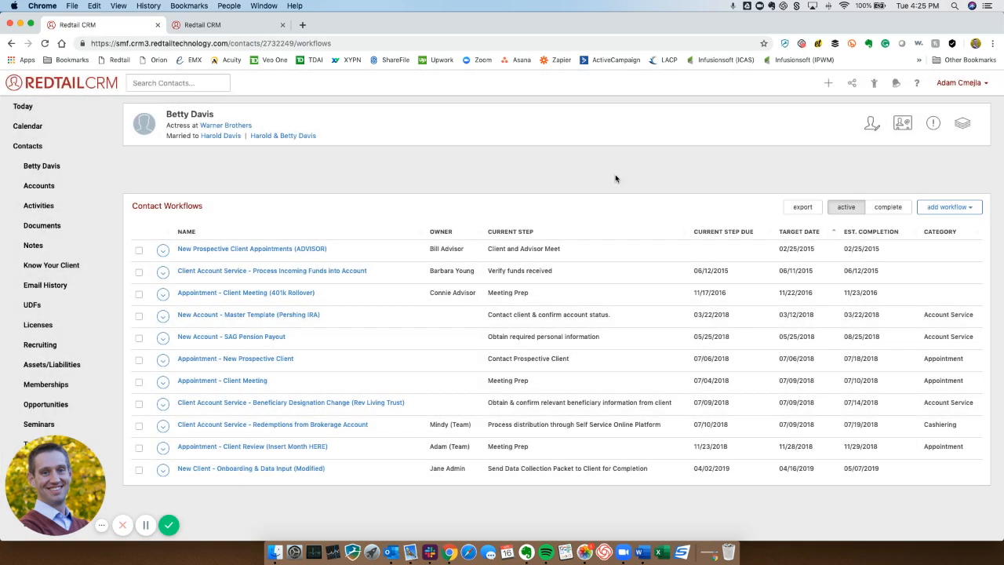
Return to the workflow templates list and look through it for the newly saved customized template
click(233, 27)
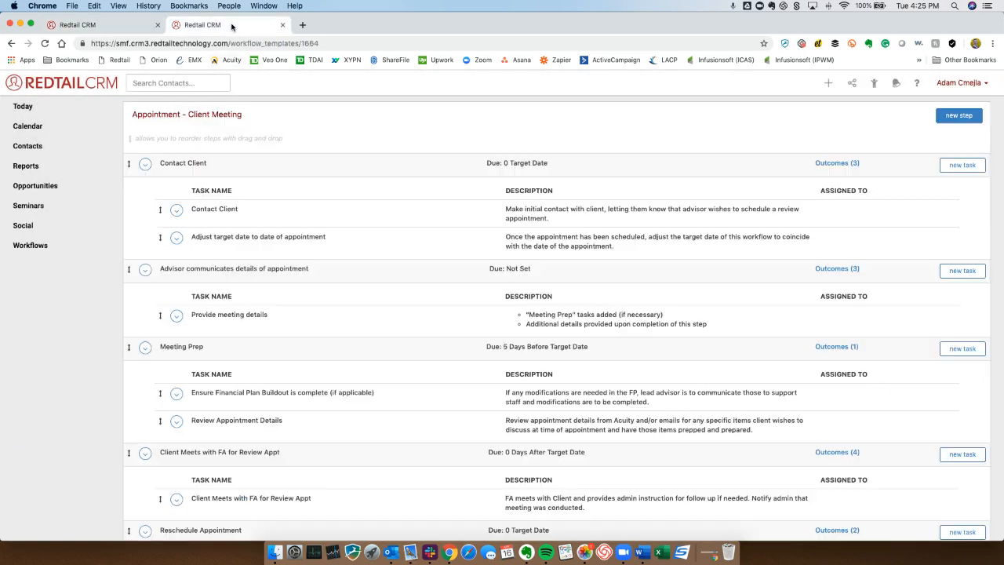
click(10, 43)
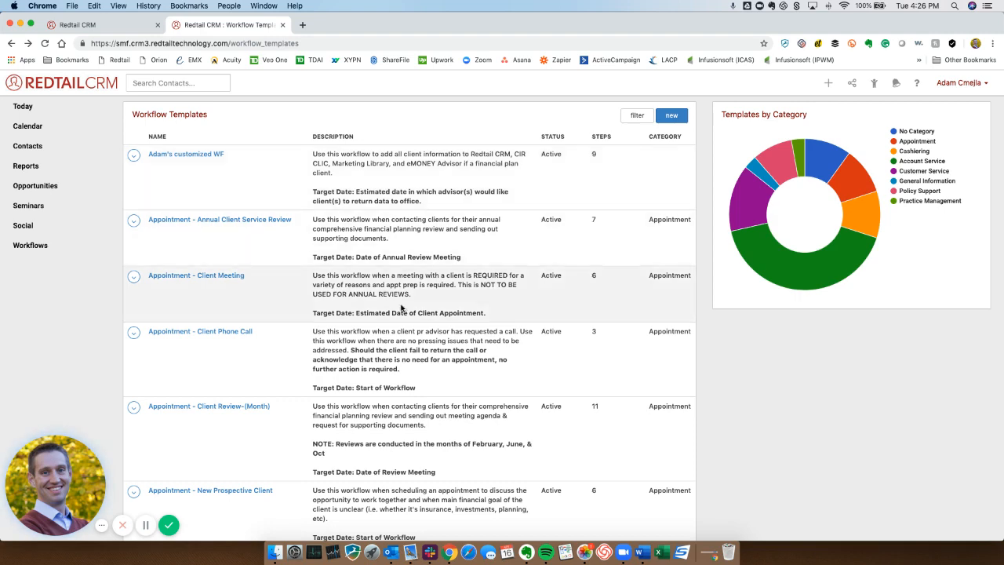
scroll(433, 345, down, 3)
scroll(432, 345, up, 3)
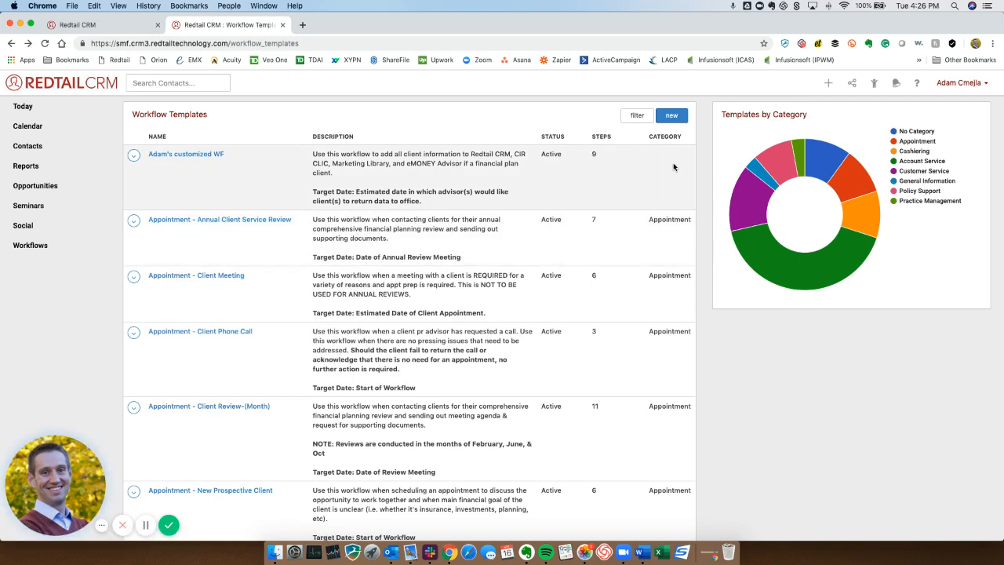
Open the "customized WF" template and review its steps, tasks and assignees down to Redtail Data Entry
click(189, 154)
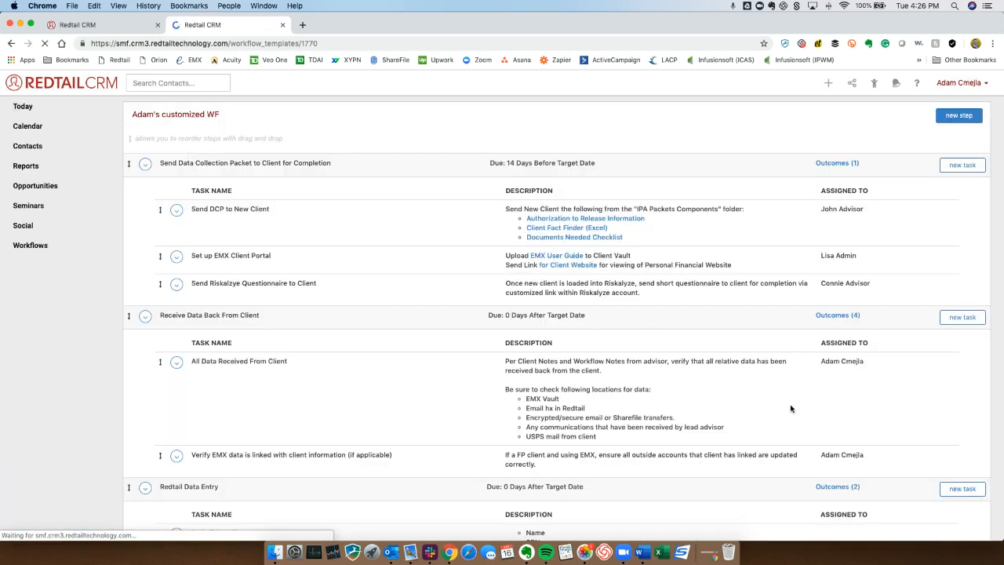
scroll(791, 408, down, 1)
scroll(791, 409, up, 1)
scroll(841, 217, down, 1)
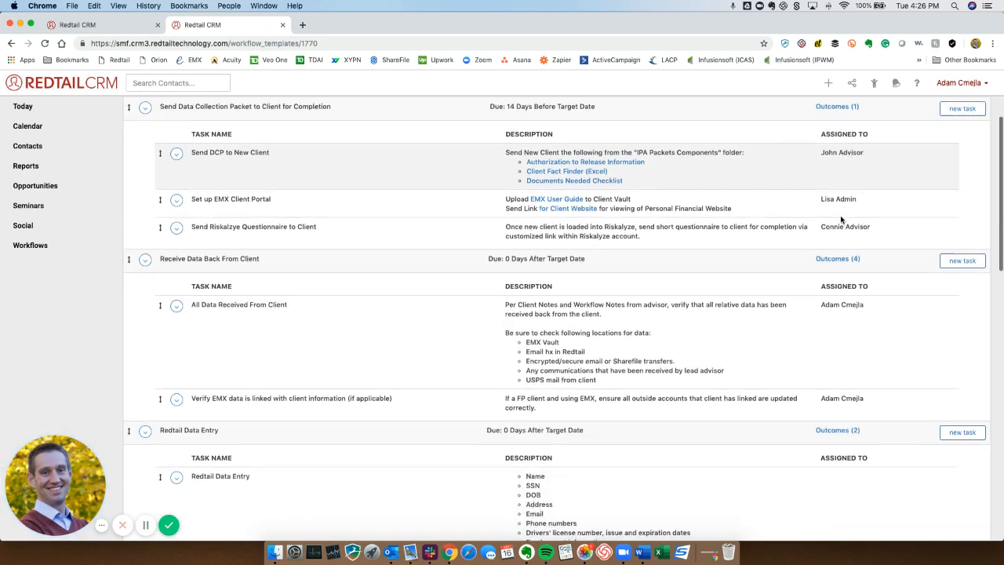
scroll(840, 220, down, 5)
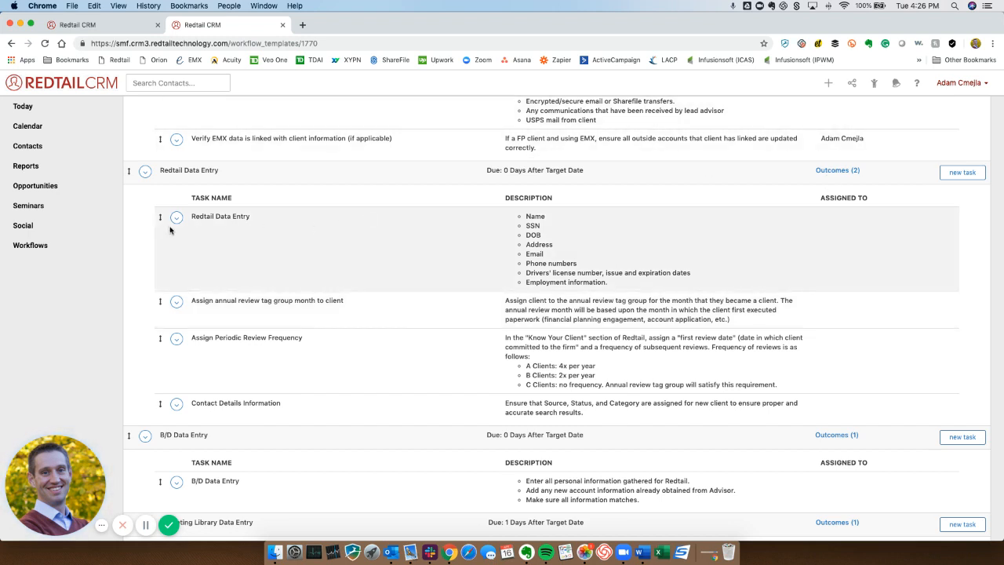
Check the assignment types offered for the Redtail Data Entry task and leave its editor without saving
click(177, 217)
click(201, 235)
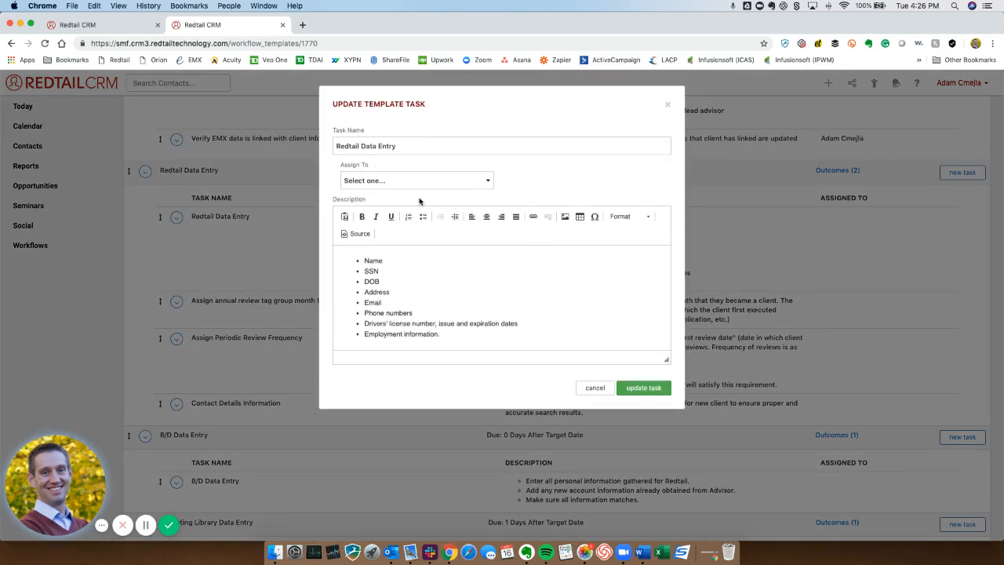
click(396, 181)
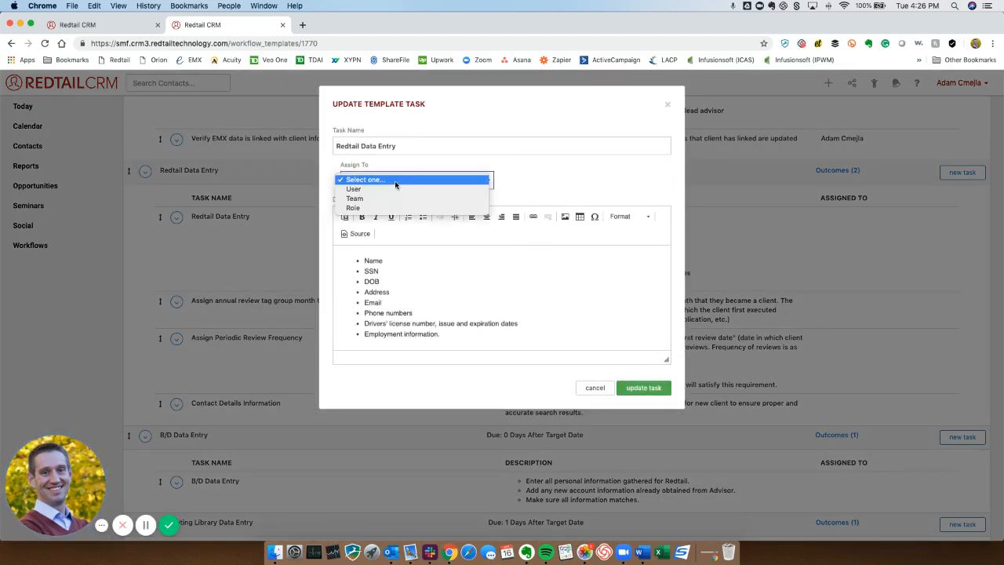
click(600, 387)
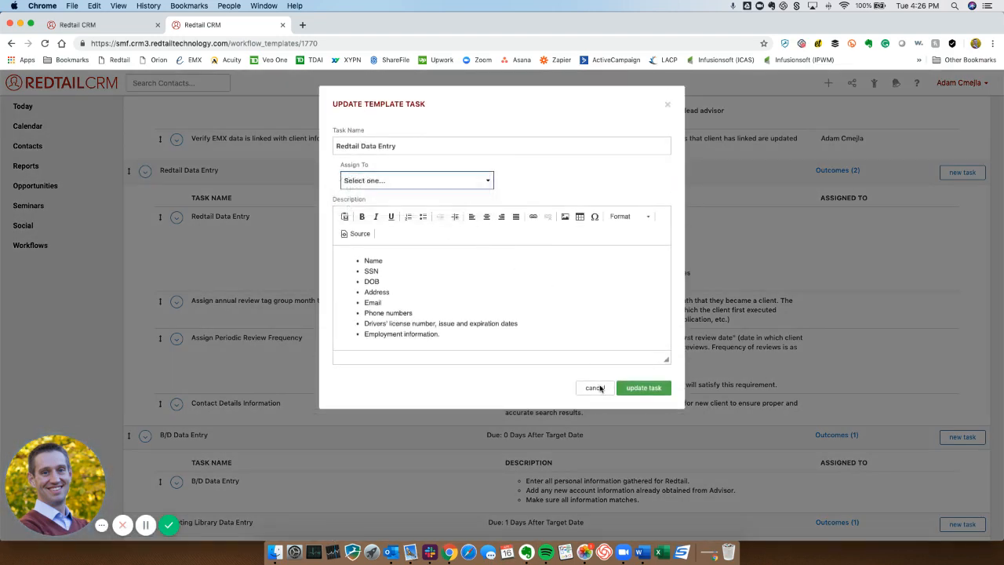
click(600, 387)
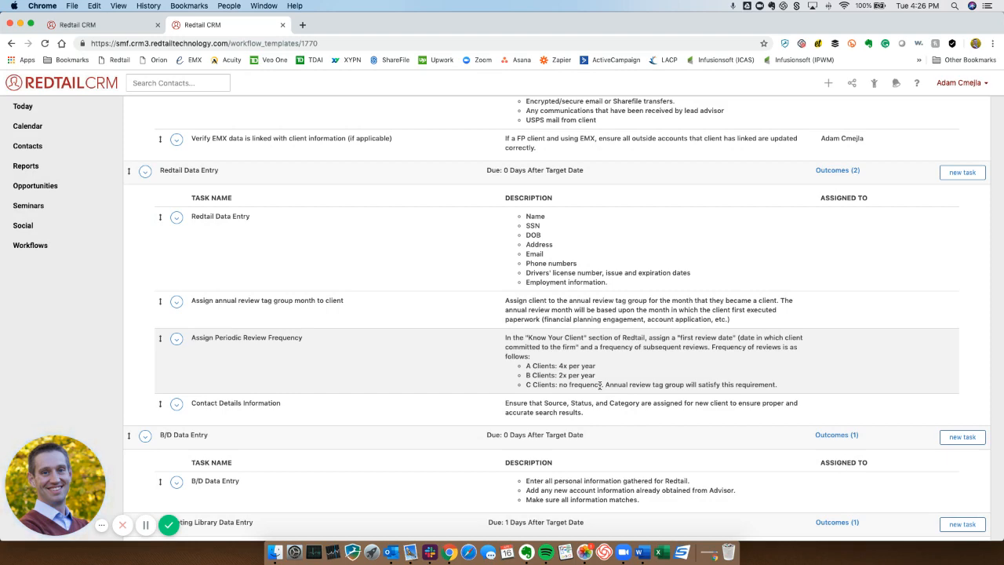
Duplicate the browser tab showing the "customized WF" template
scroll(600, 384, up, 5)
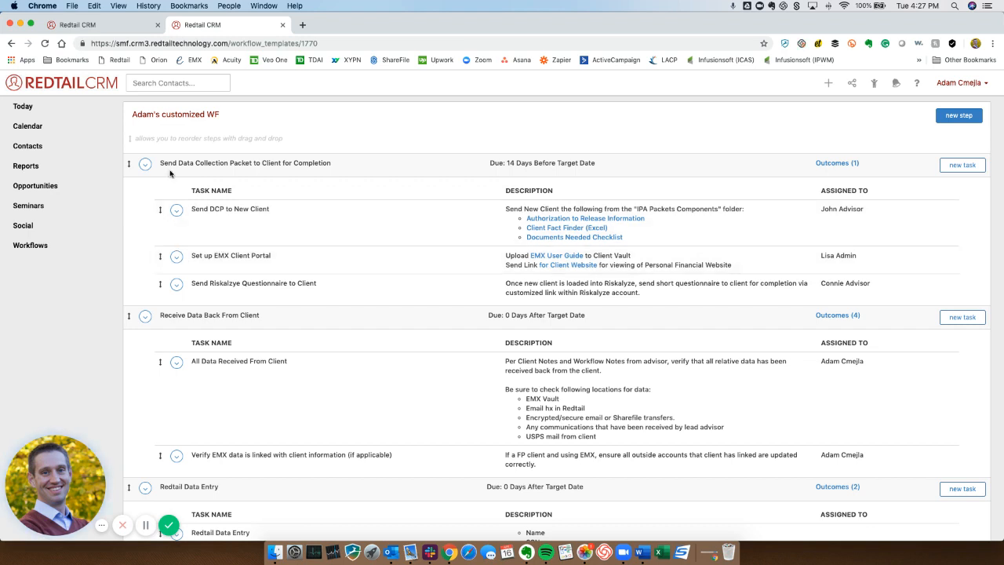
right_click(240, 27)
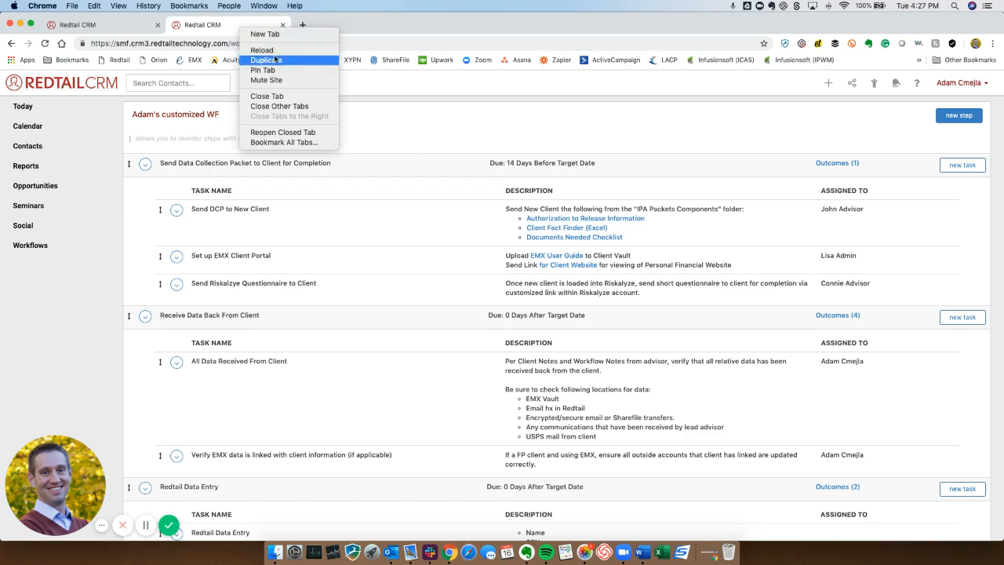
click(266, 61)
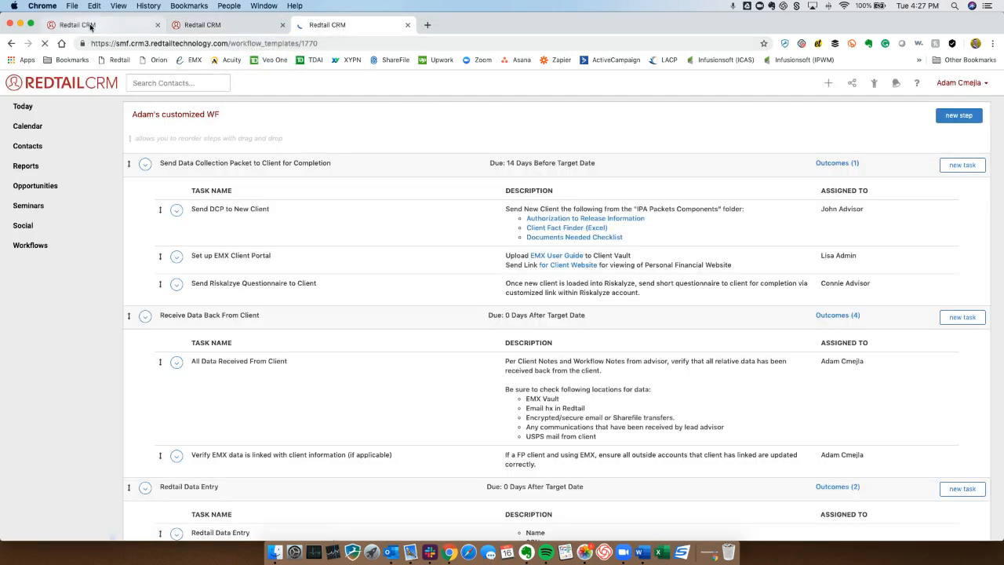
Refresh the contact's workflow list and open "New Client - Onboarding & Data Input (Modified)"
click(87, 24)
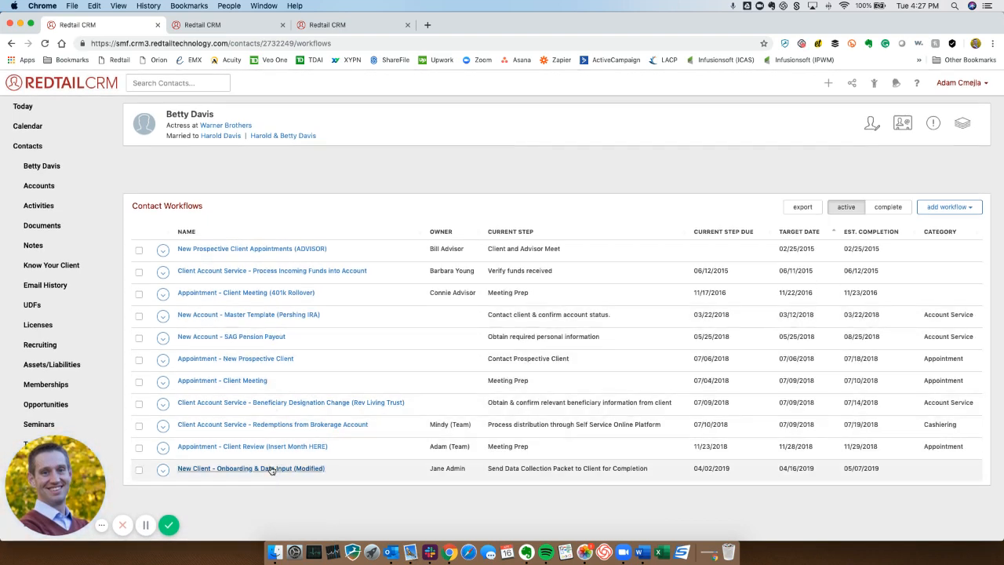
click(46, 43)
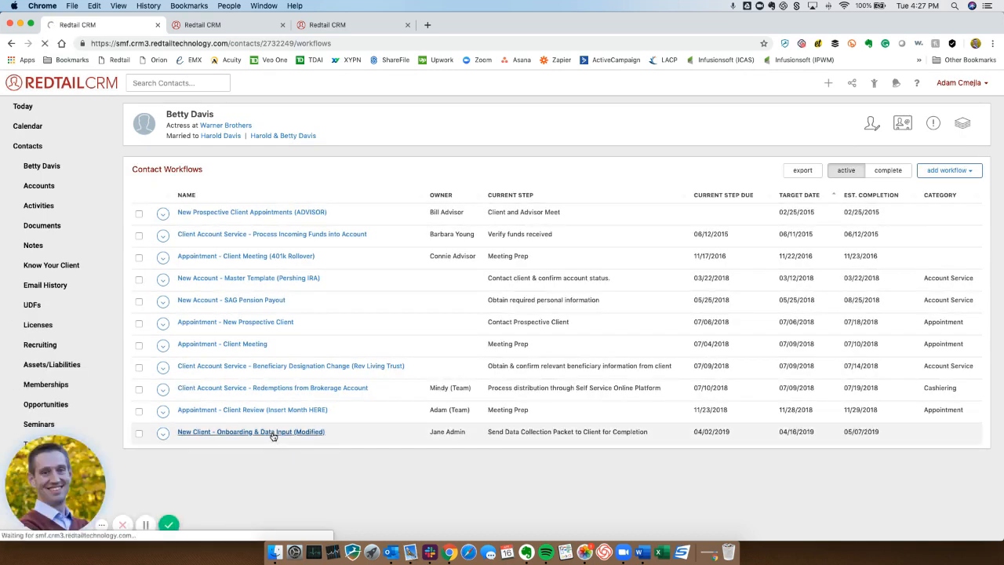
click(272, 432)
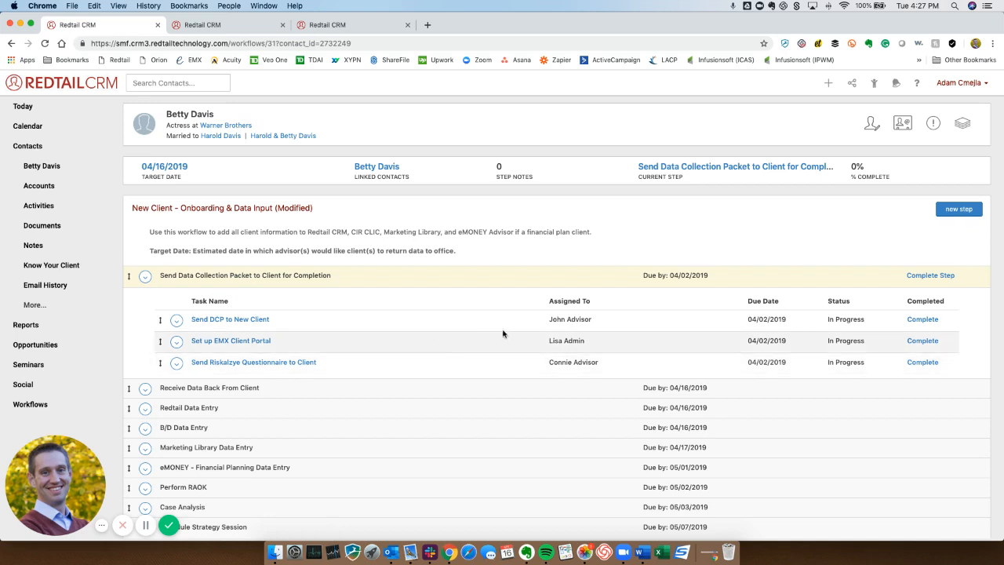
Review the task descriptions and the linked documents in "Send DCP to New Client", closing its editor without saving
mouse_move(245, 322)
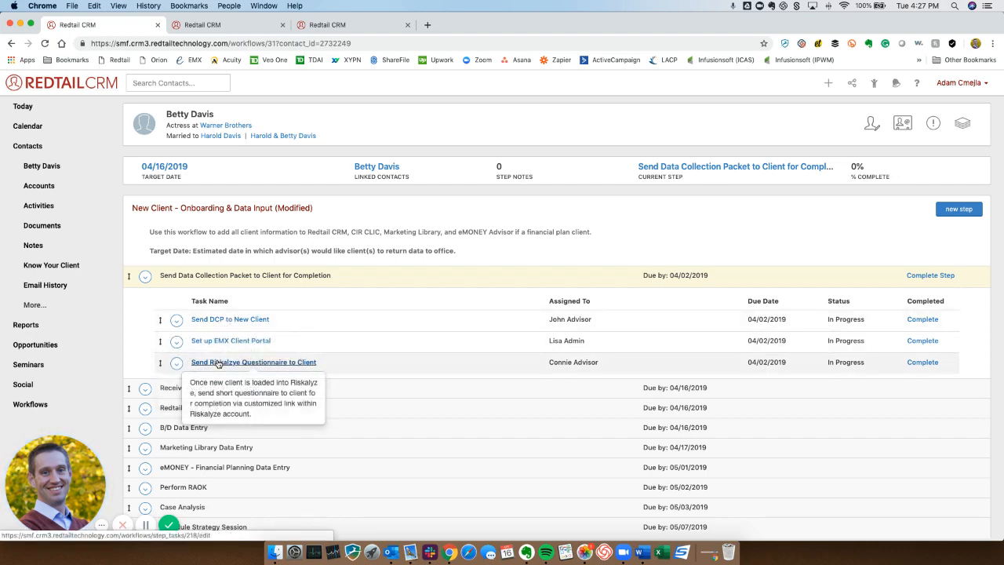
click(218, 320)
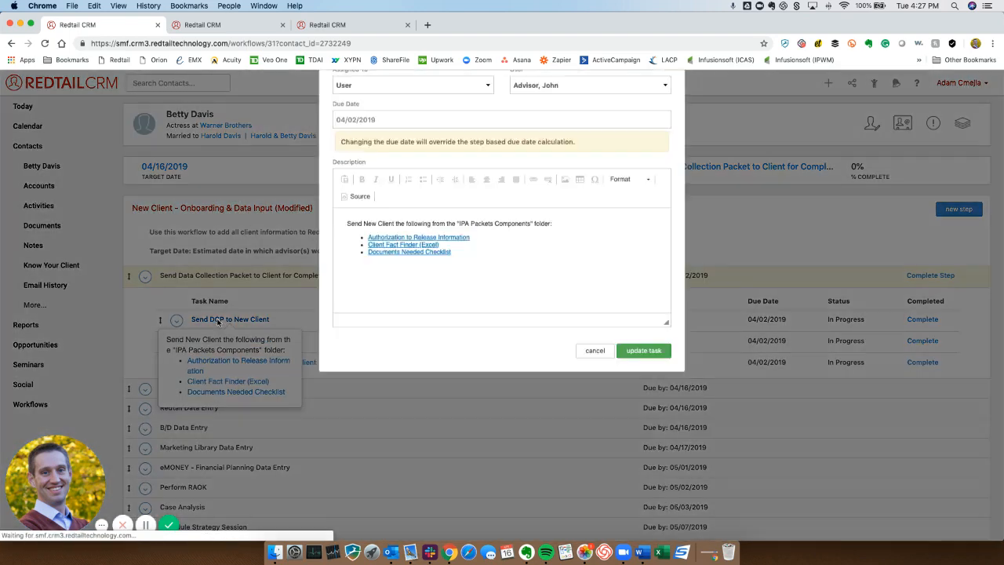
click(433, 338)
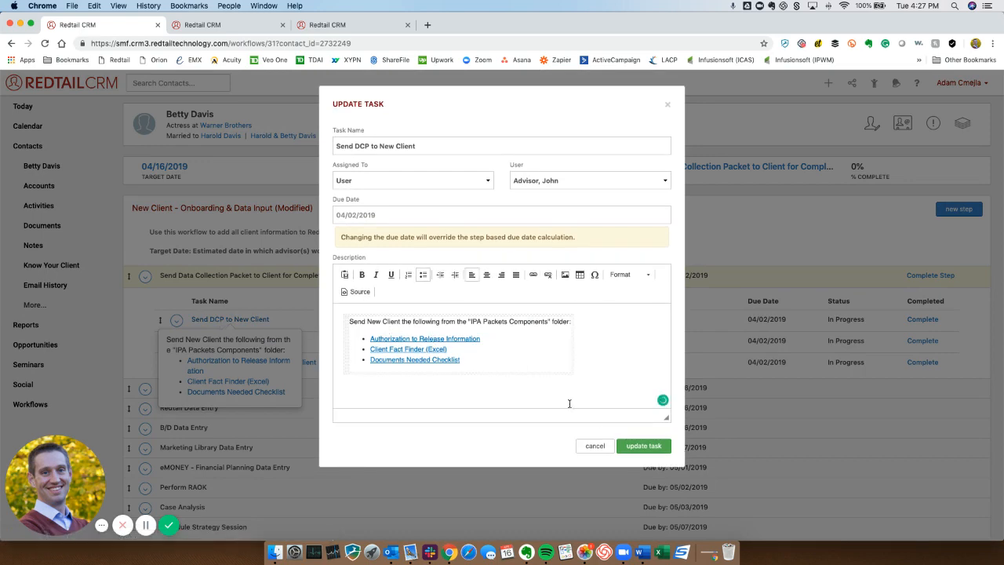
click(594, 445)
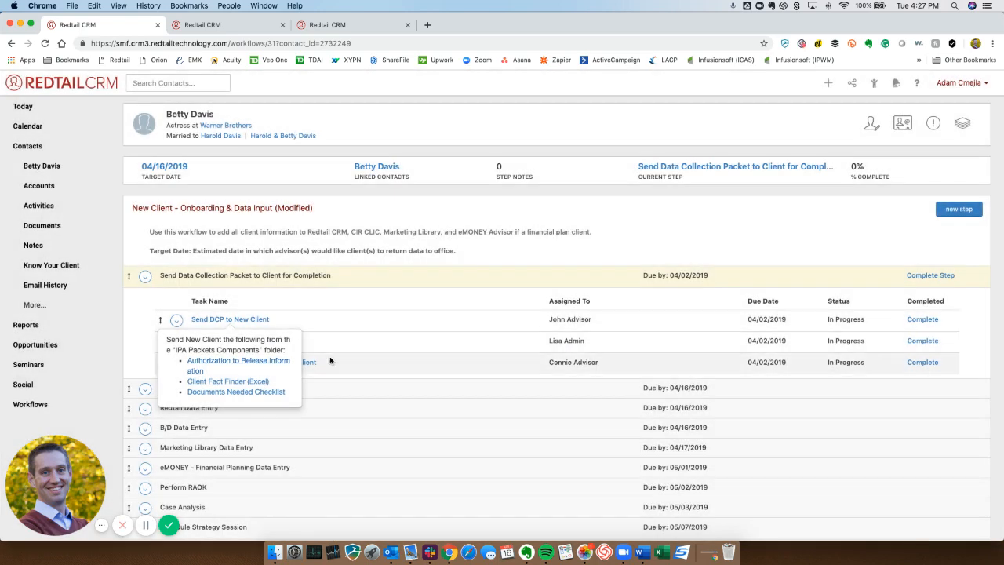
Download the "Authorization to Release Information" PDF linked in the "Send DCP to New Client" task and open it
click(263, 365)
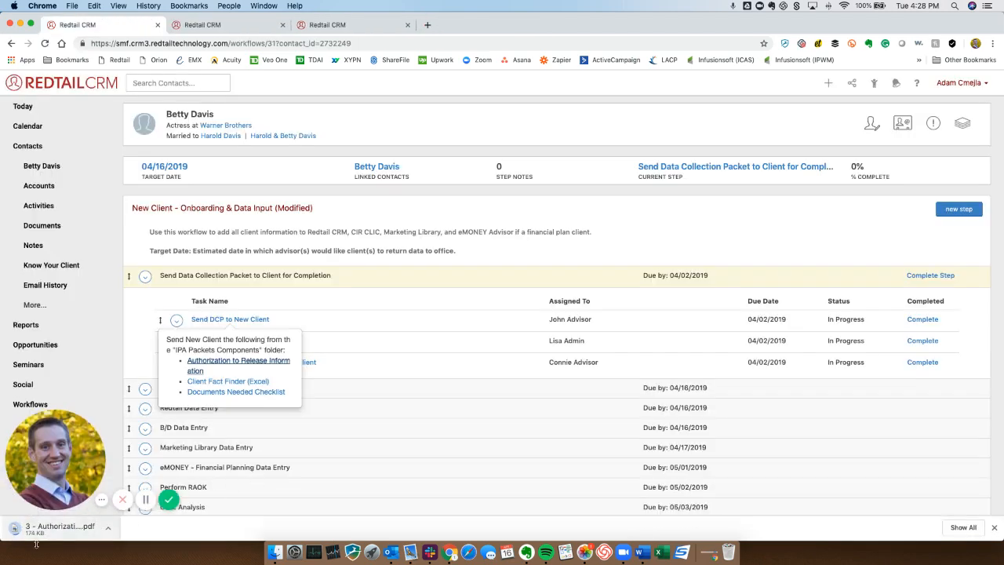
click(56, 530)
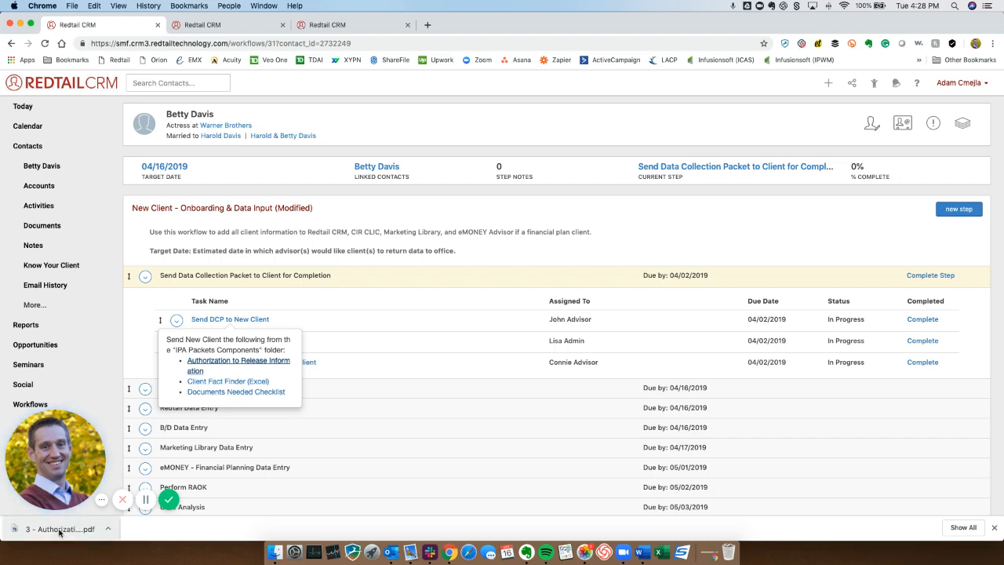
click(60, 529)
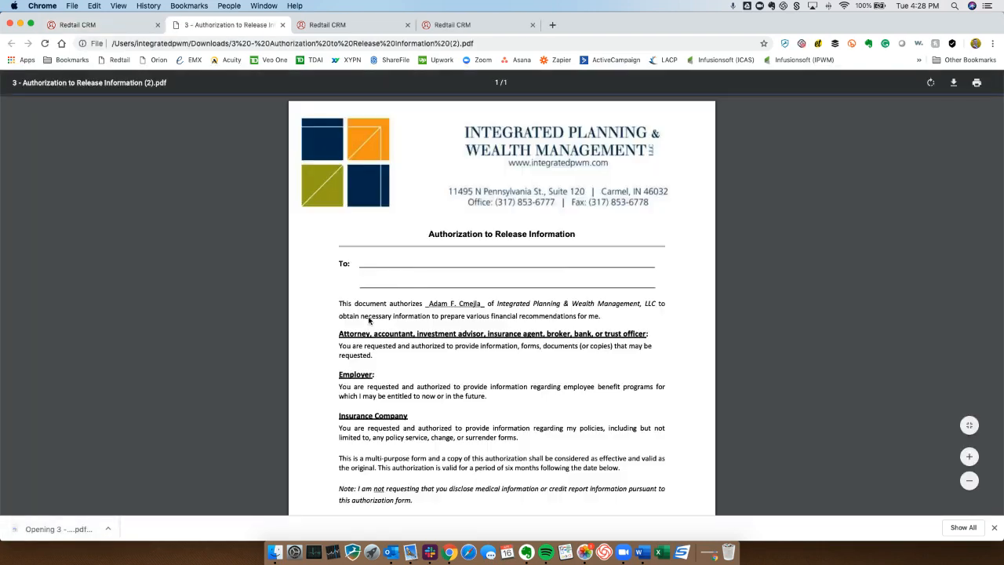
Look over the "Authorization to Release Information" PDF, close it, and reload the contact's workflow page
scroll(369, 320, down, 3)
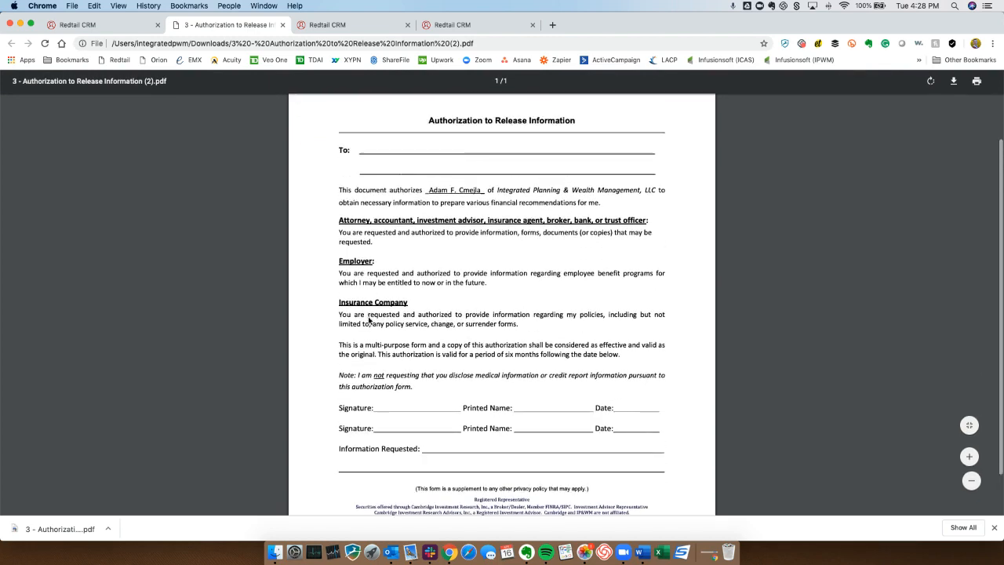
scroll(369, 320, up, 3)
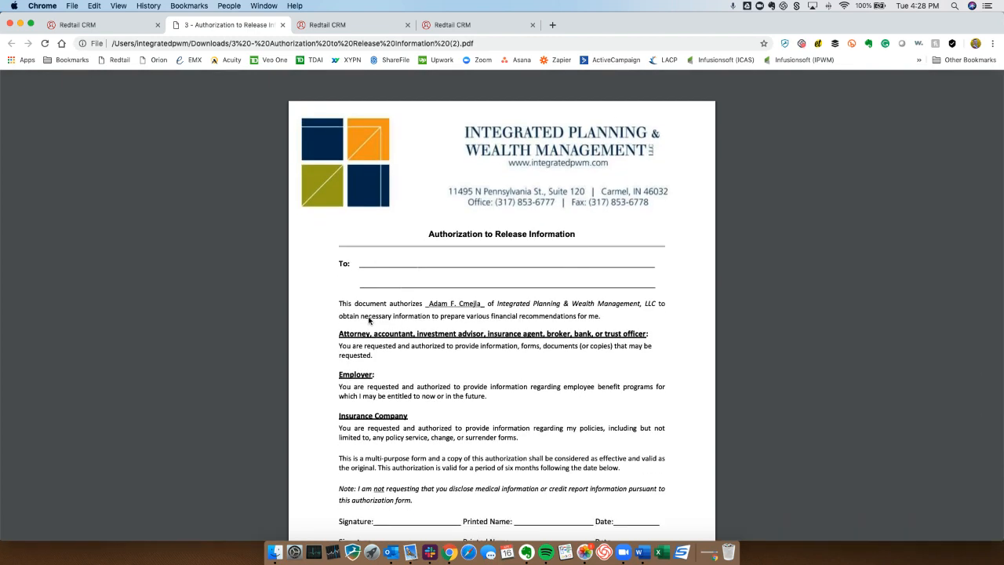
click(282, 24)
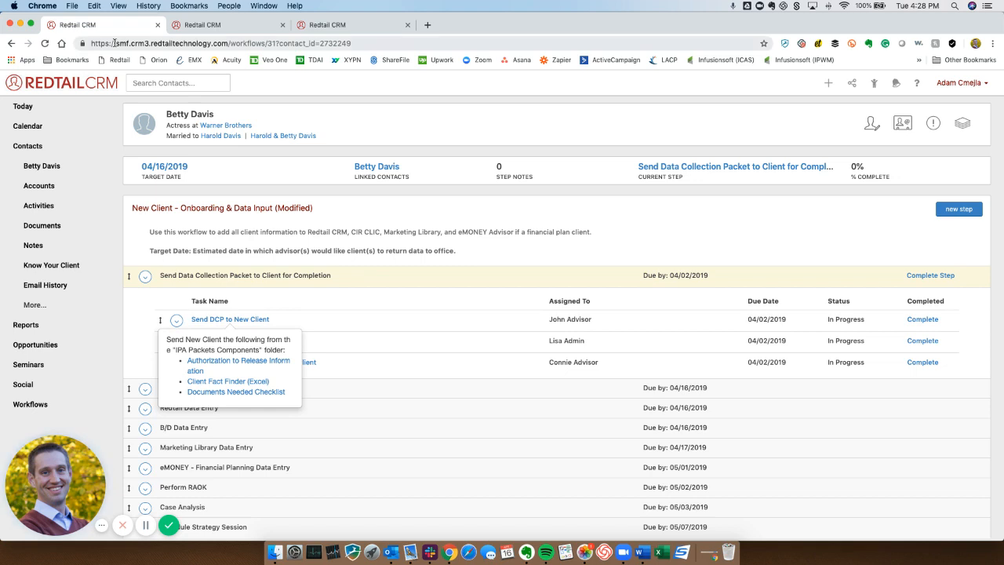
click(45, 44)
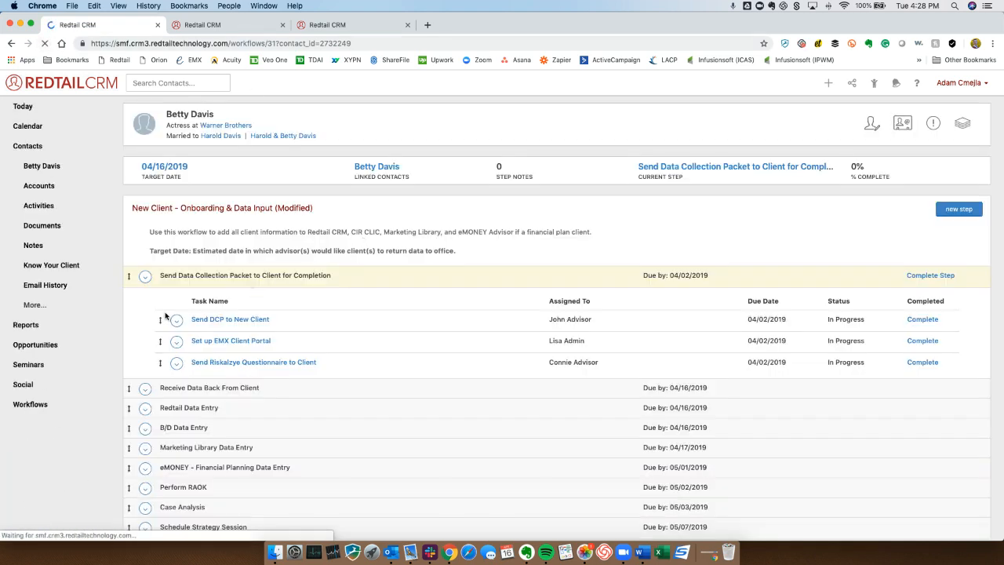
Duplicate the browser tab with the "customized WF" template and open Dropbox Files & Database Backups from account management in the copy
click(343, 28)
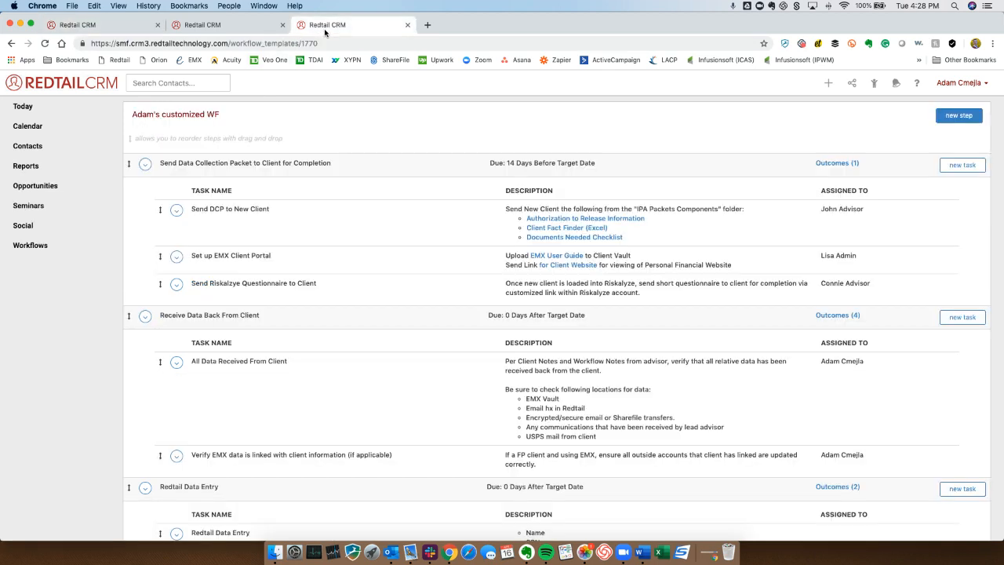
right_click(384, 25)
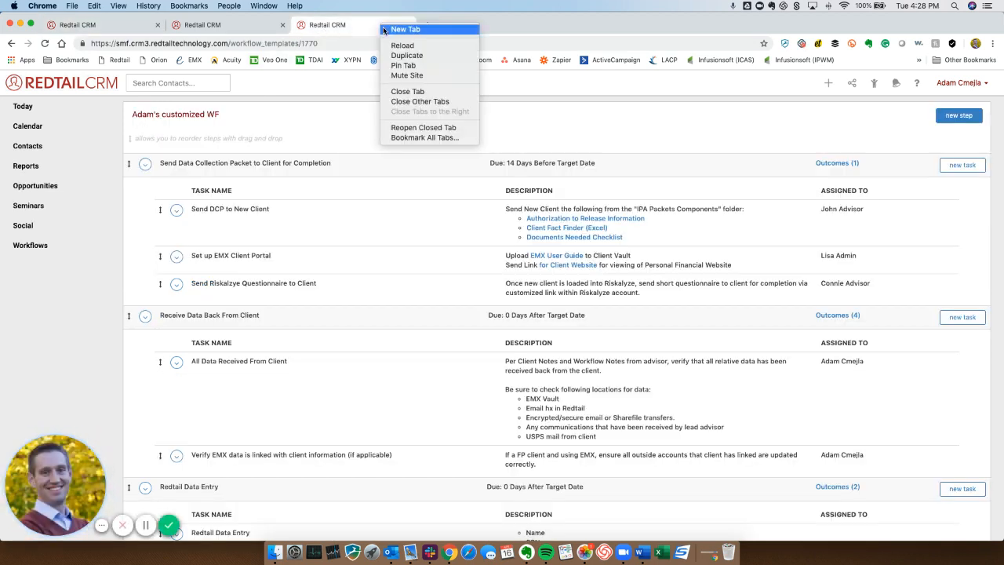
click(403, 57)
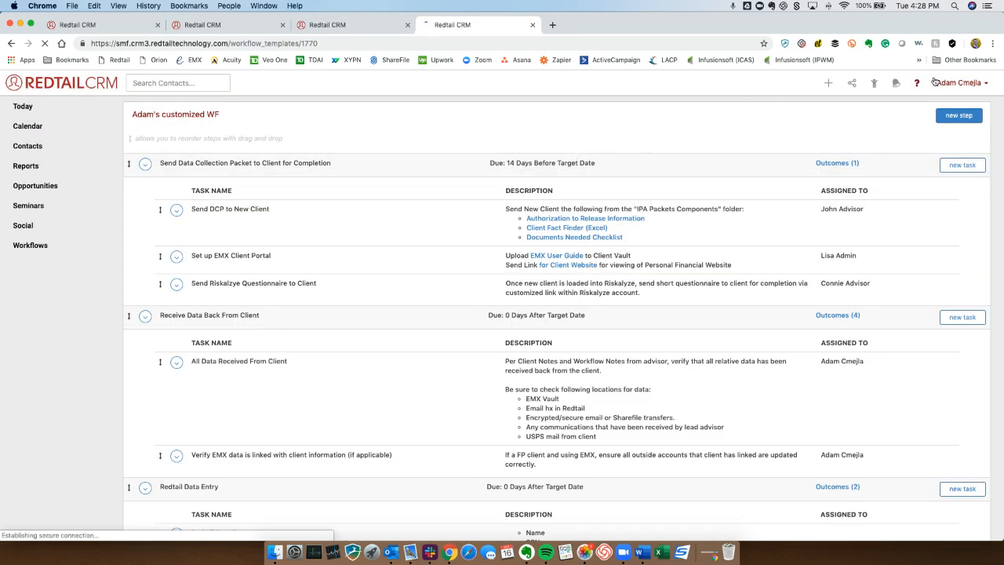
click(959, 83)
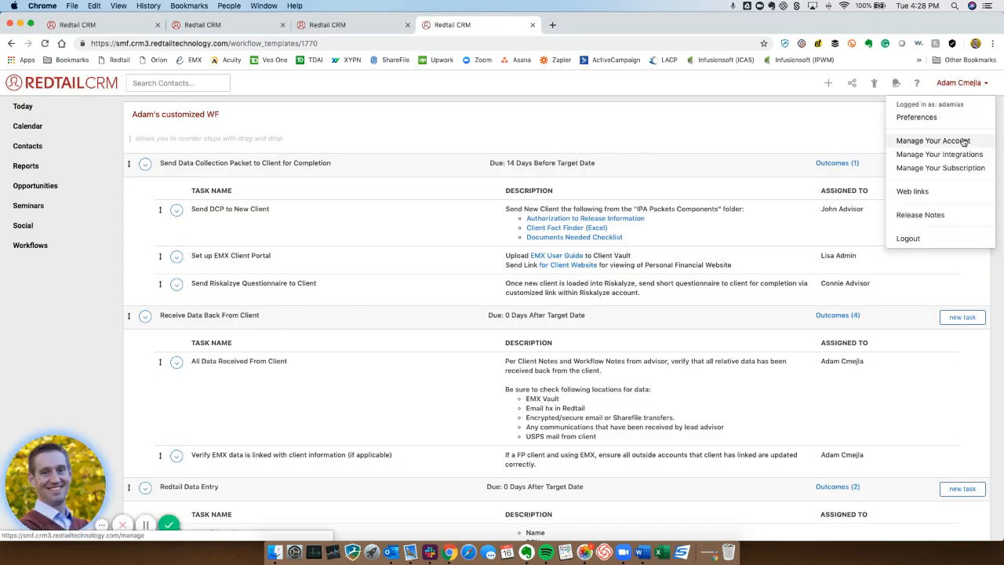
click(925, 142)
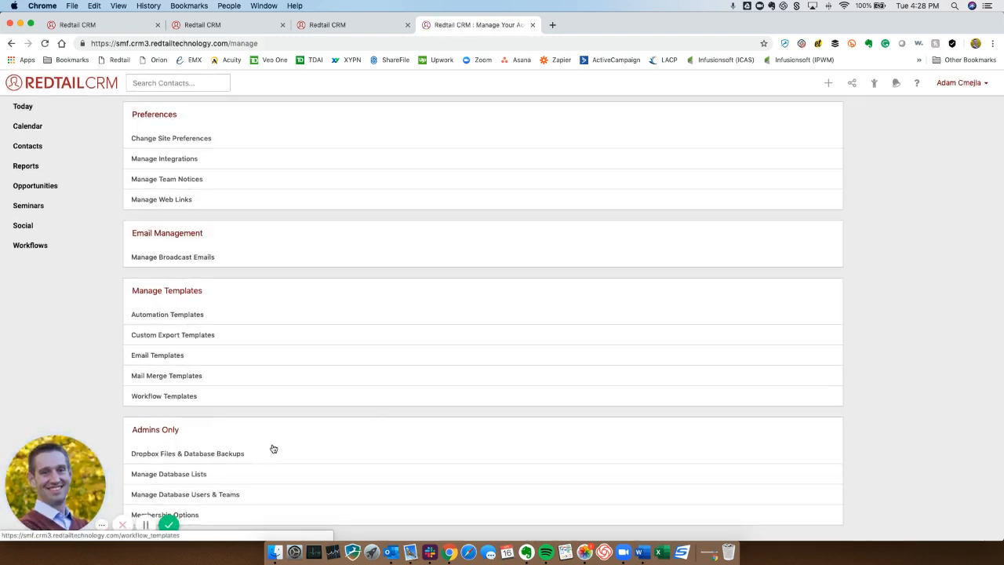
click(175, 454)
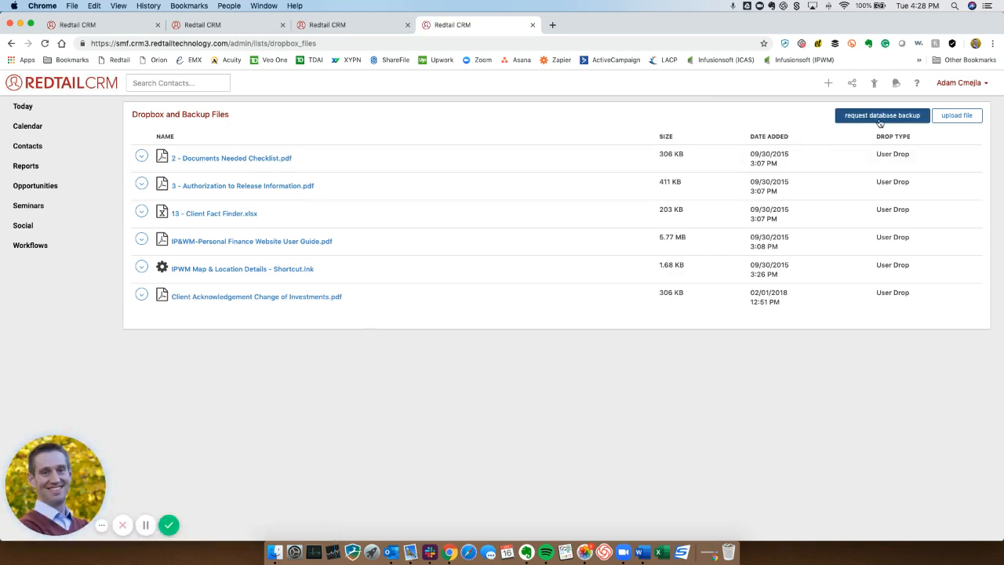
Look at the file upload page and the action available for the "IPWM Map & Location Details - Shortcut.lnk" file, leaving the list unchanged
click(964, 117)
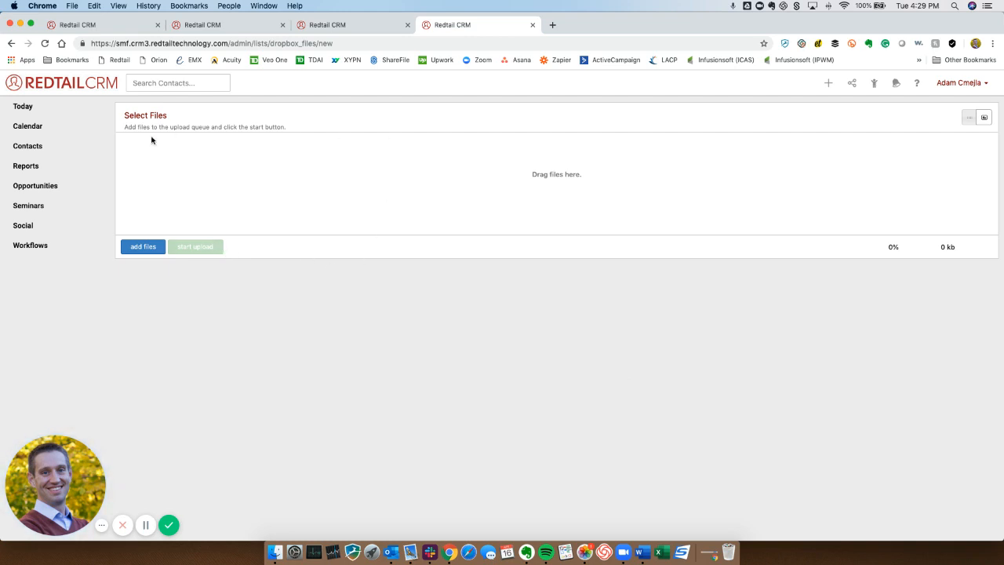
click(11, 43)
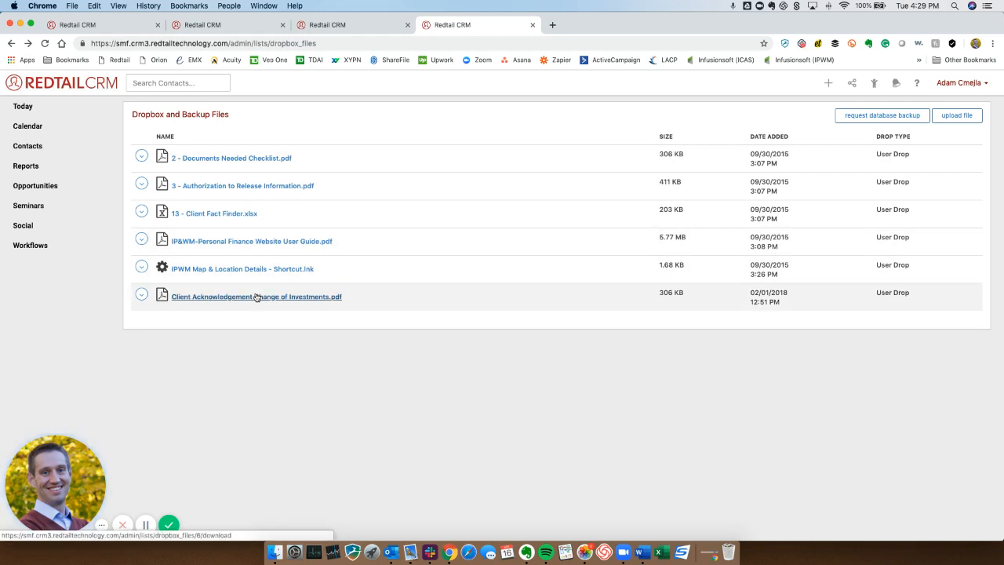
click(142, 268)
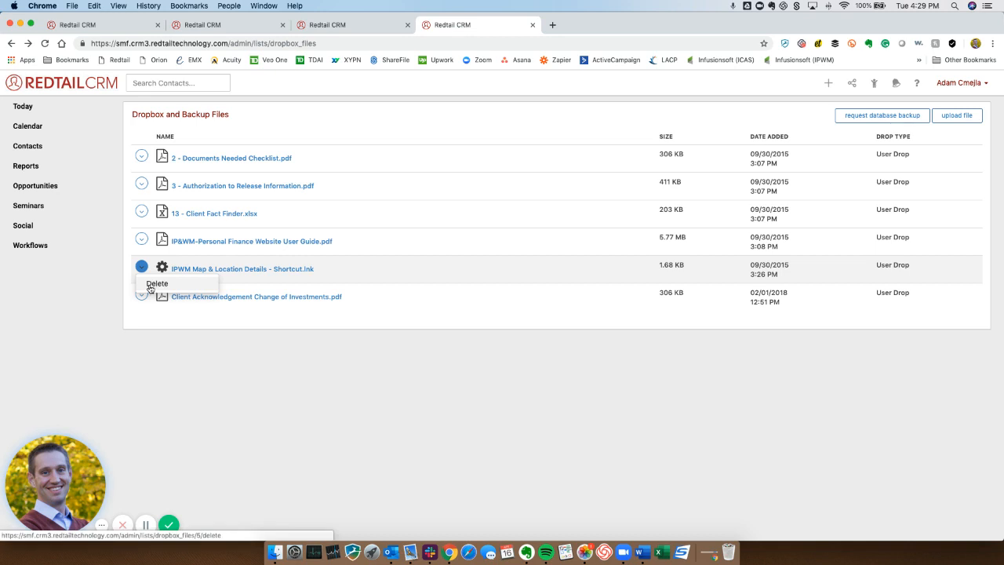
click(237, 381)
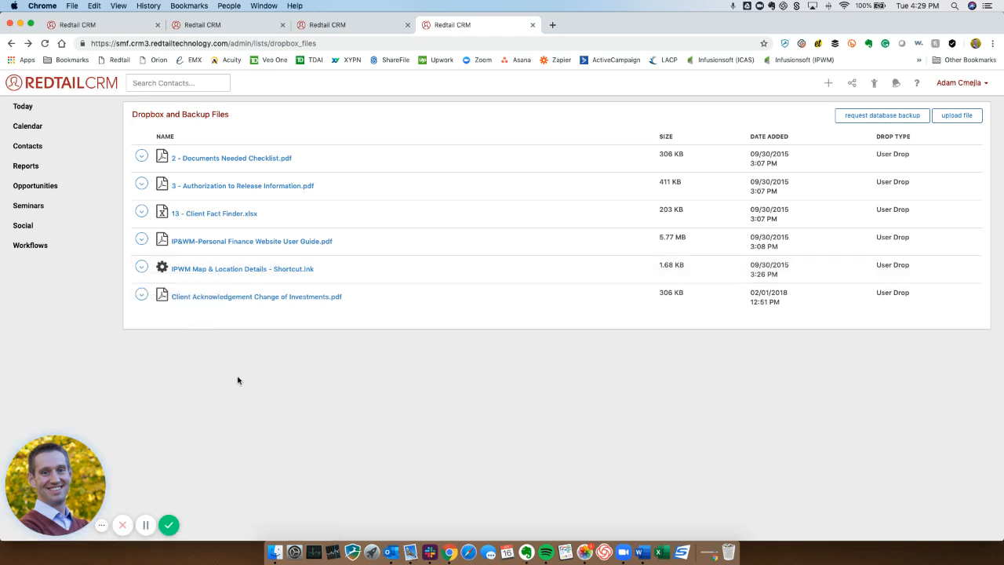
Copy the link address of "Client Acknowledgement Change of Investments.pdf" from the Dropbox and Backup Files list
right_click(222, 298)
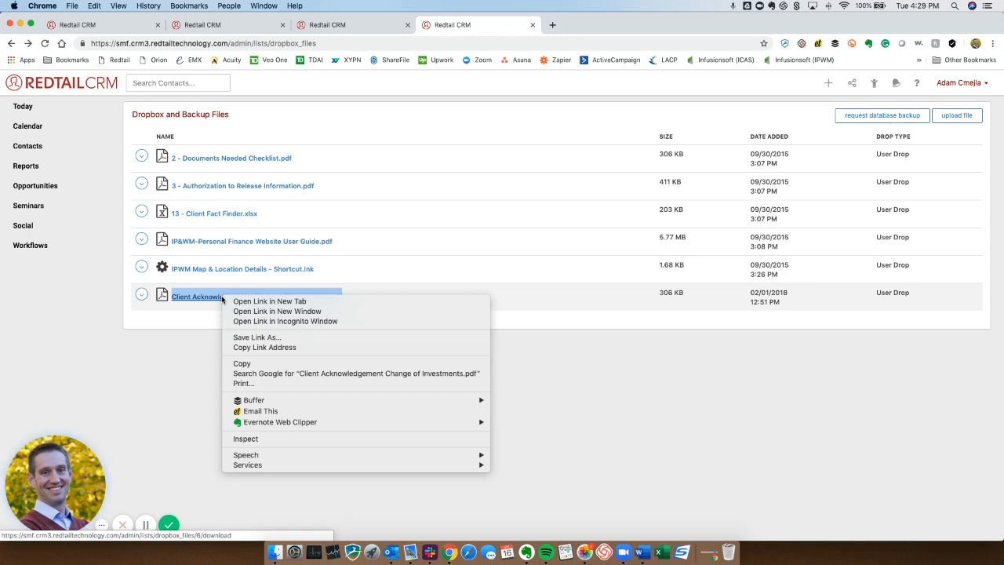
click(263, 348)
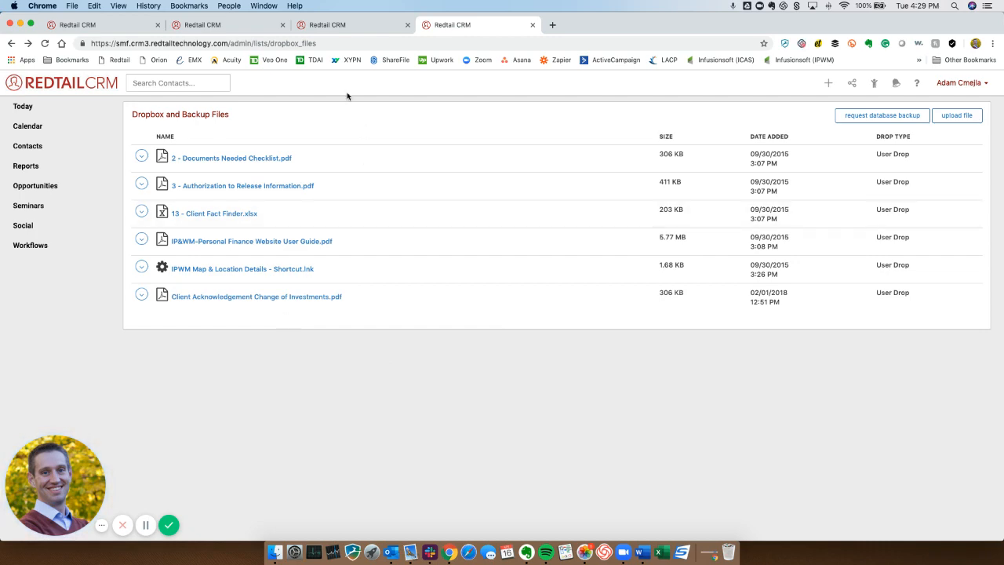
click(326, 25)
click(448, 25)
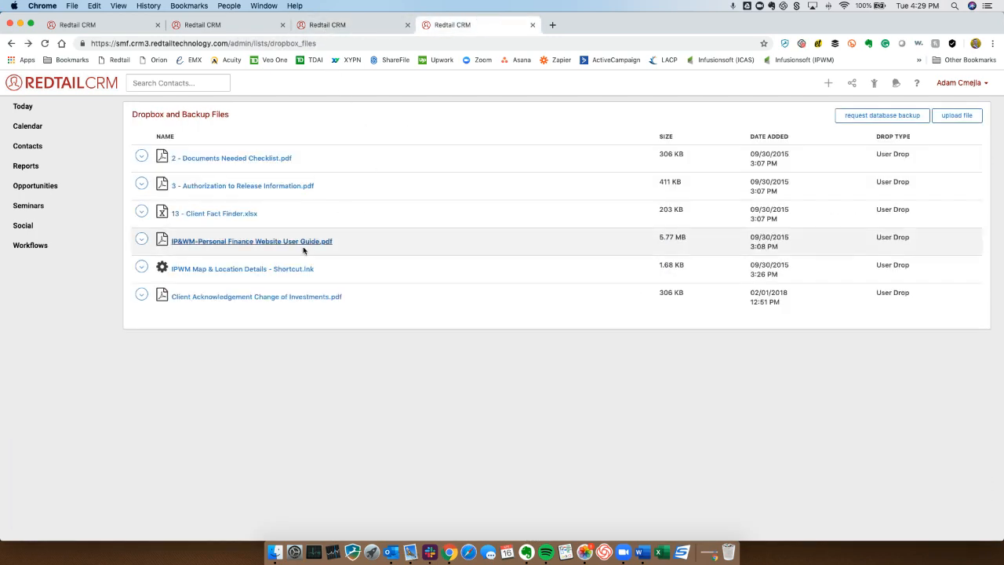
right_click(223, 297)
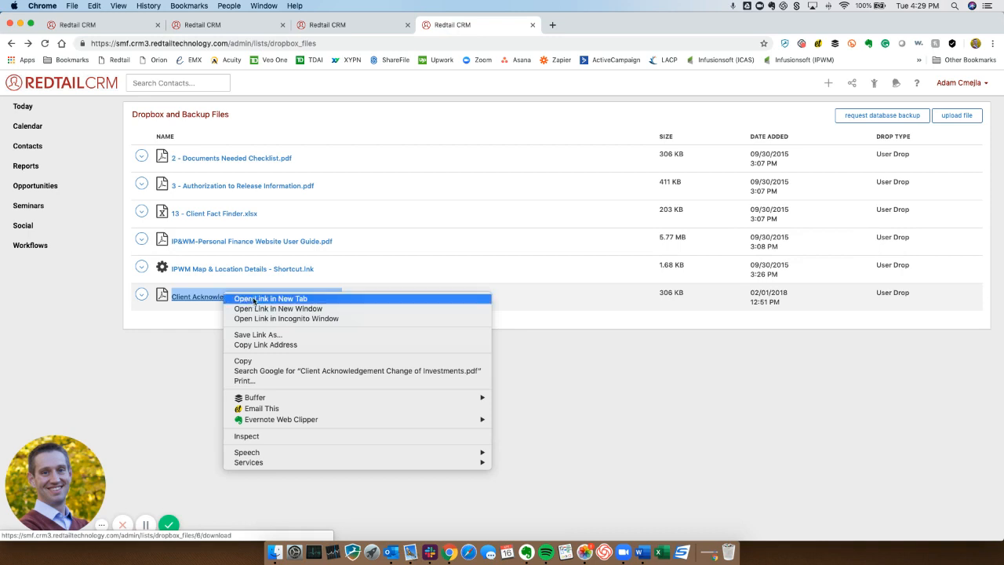
click(263, 345)
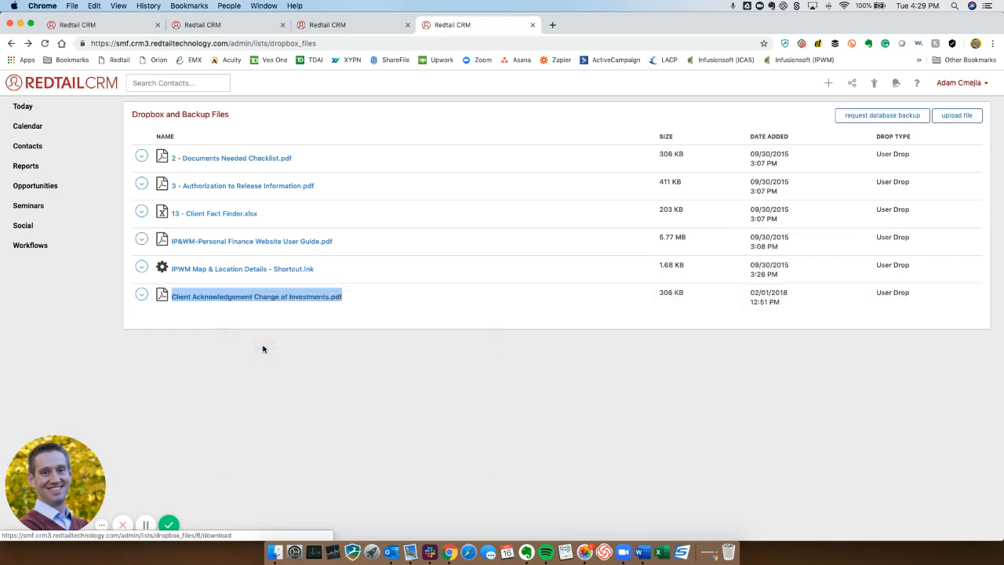
click(241, 359)
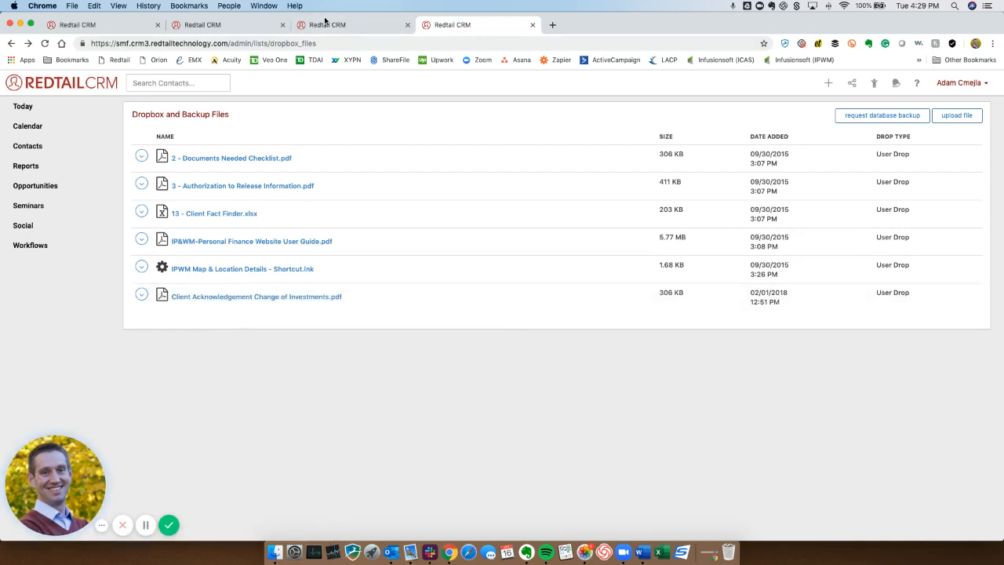
In the template's "All Data Received From Client" task, link the description text "Email hx in Redtail" to the copied PDF address and update the task
click(327, 24)
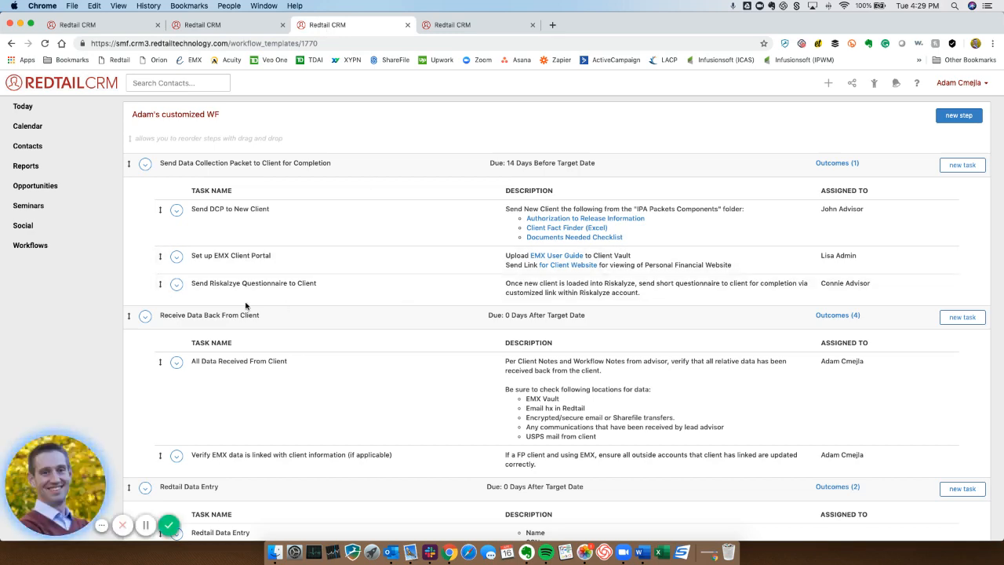
click(176, 362)
click(205, 380)
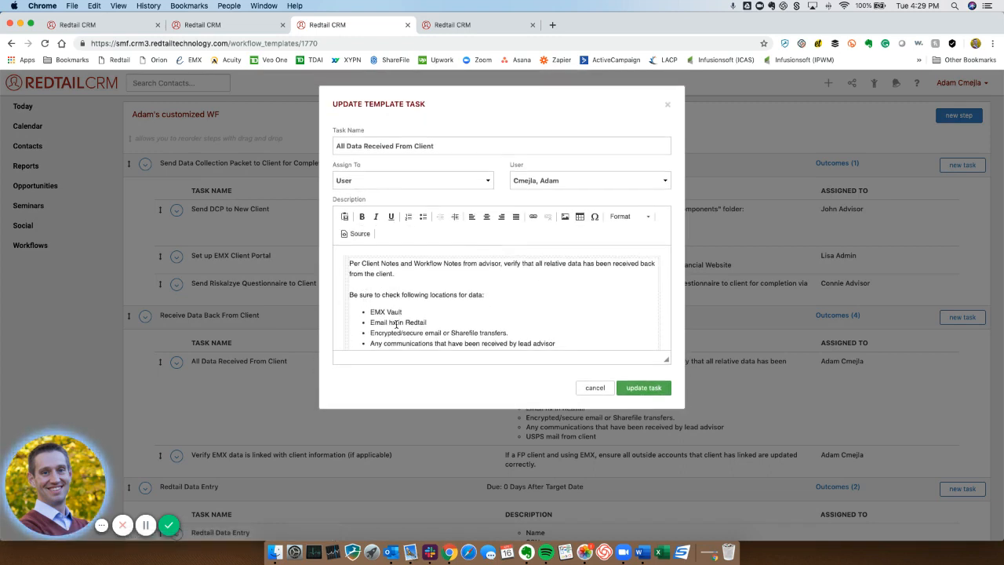
scroll(397, 325, down, 2)
scroll(414, 323, up, 3)
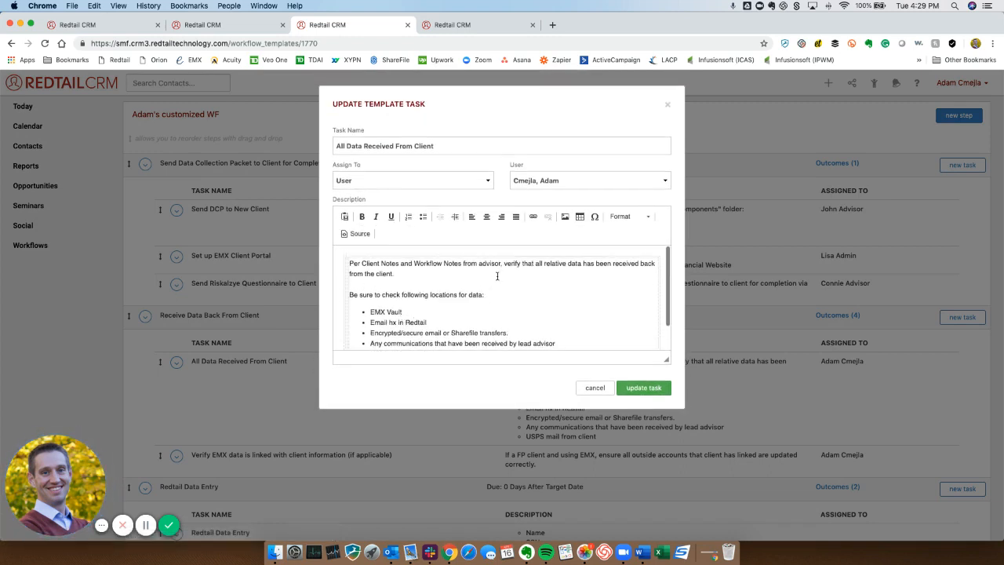
click(372, 322)
drag(416, 316, 425, 323)
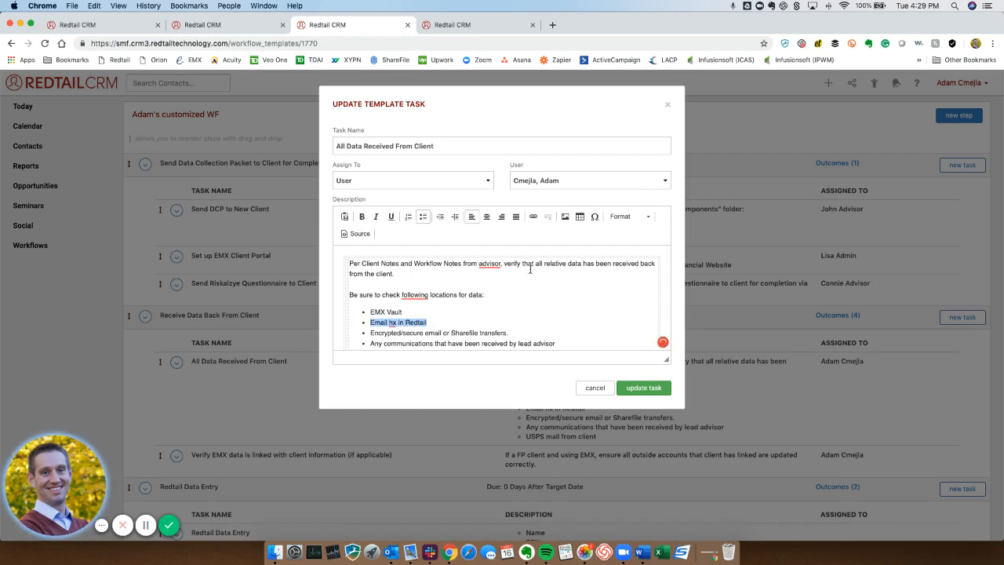
click(533, 219)
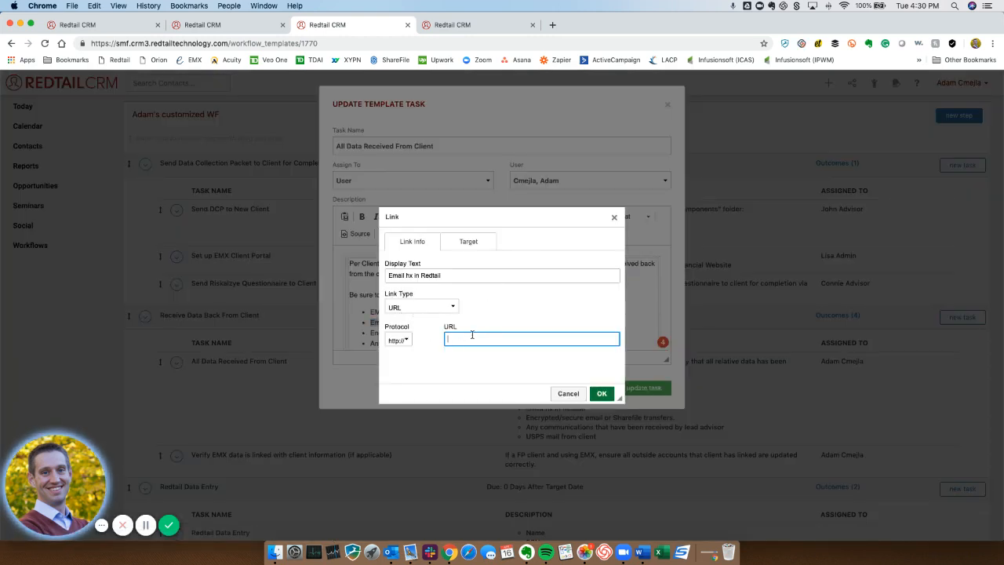
key(super+v)
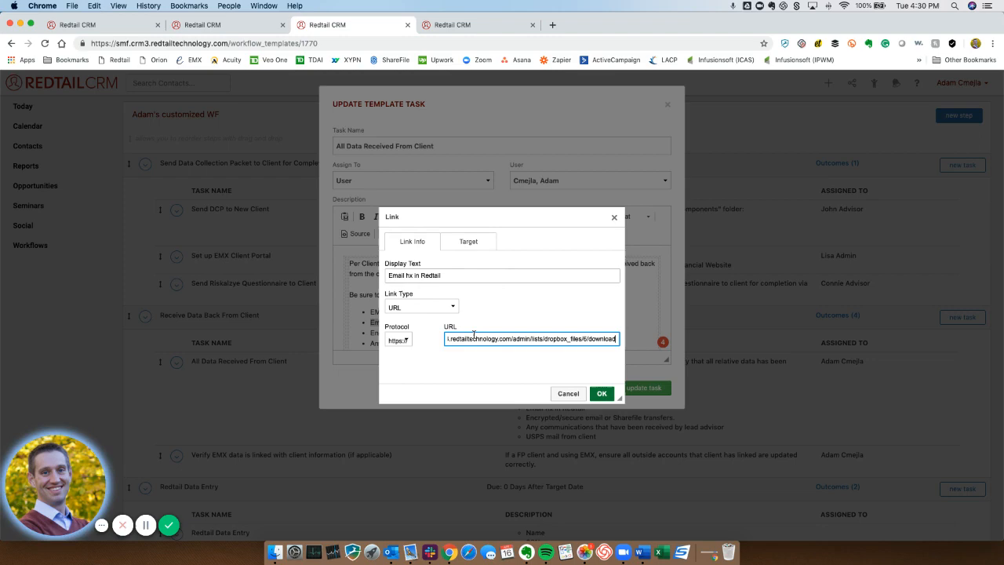
click(601, 393)
click(644, 388)
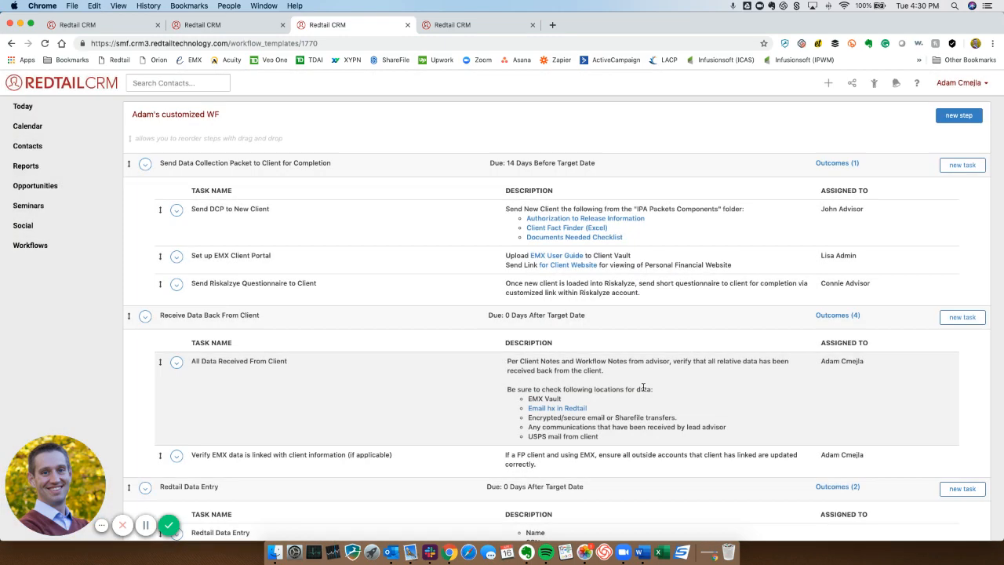
Test the "Email hx in Redtail" link by downloading its PDF, looking it over, and closing it
click(561, 409)
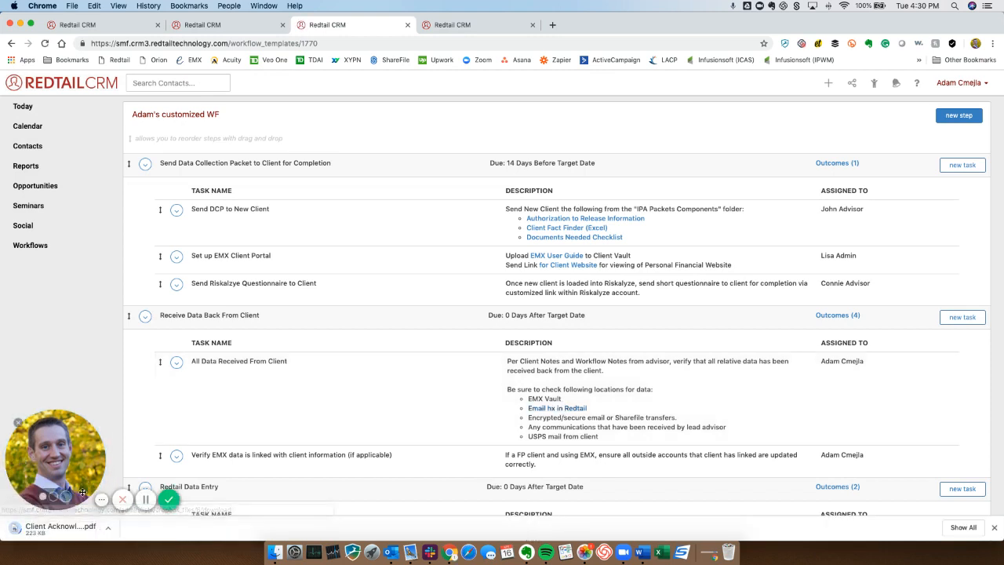
click(52, 528)
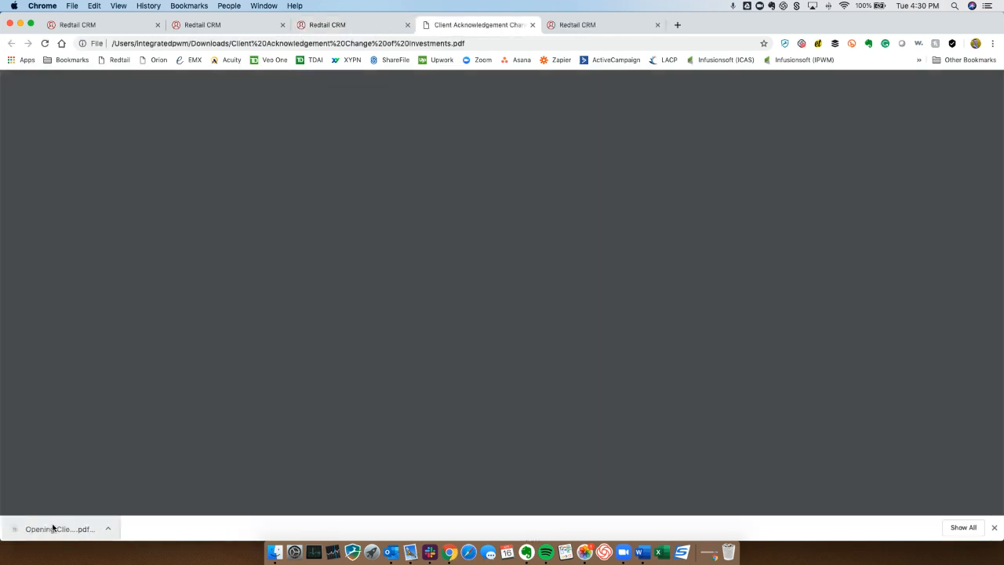
scroll(475, 278, down, 2)
scroll(474, 277, up, 2)
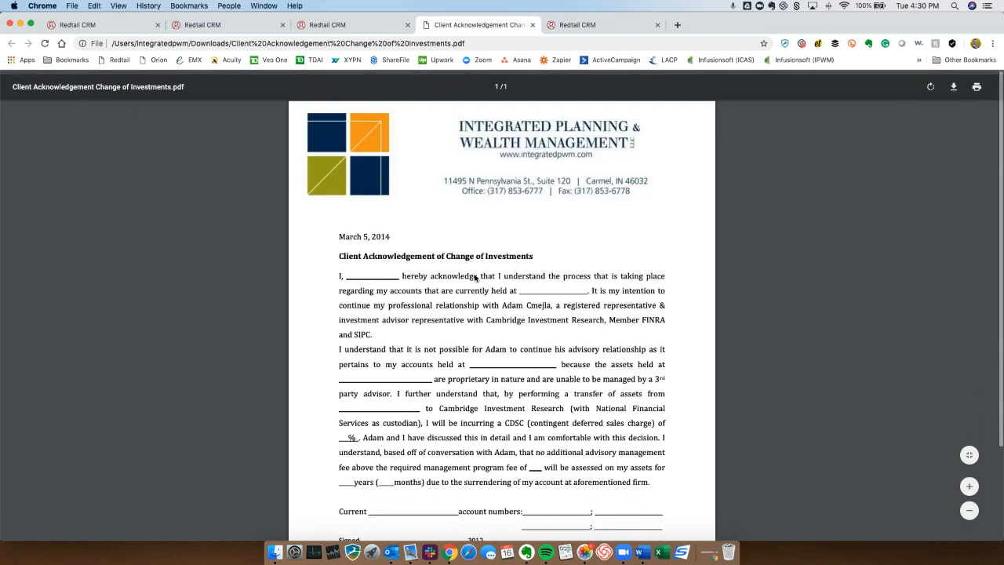
click(533, 26)
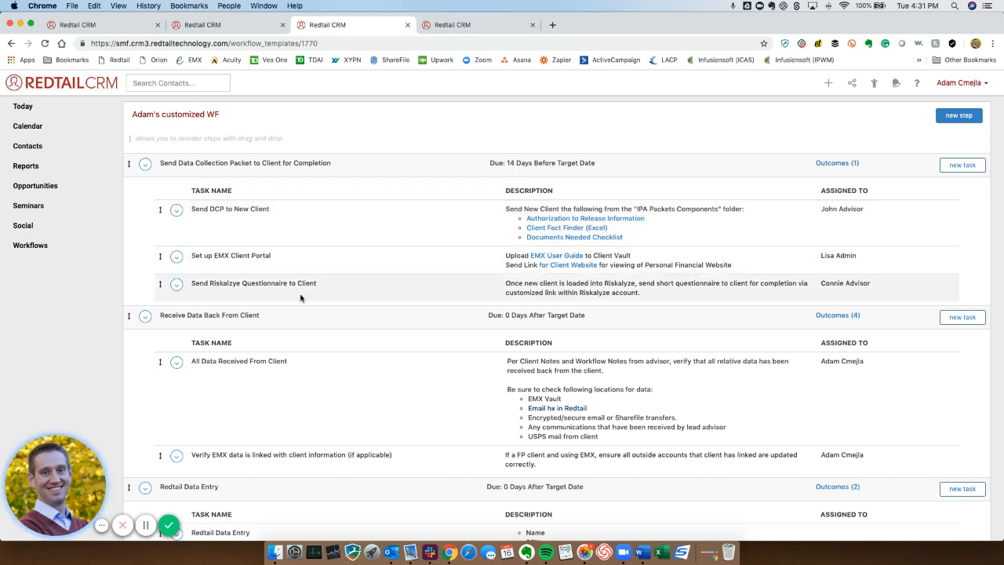
Check the Dropbox and Backup Files list again and return to the "customized WF" template
click(178, 286)
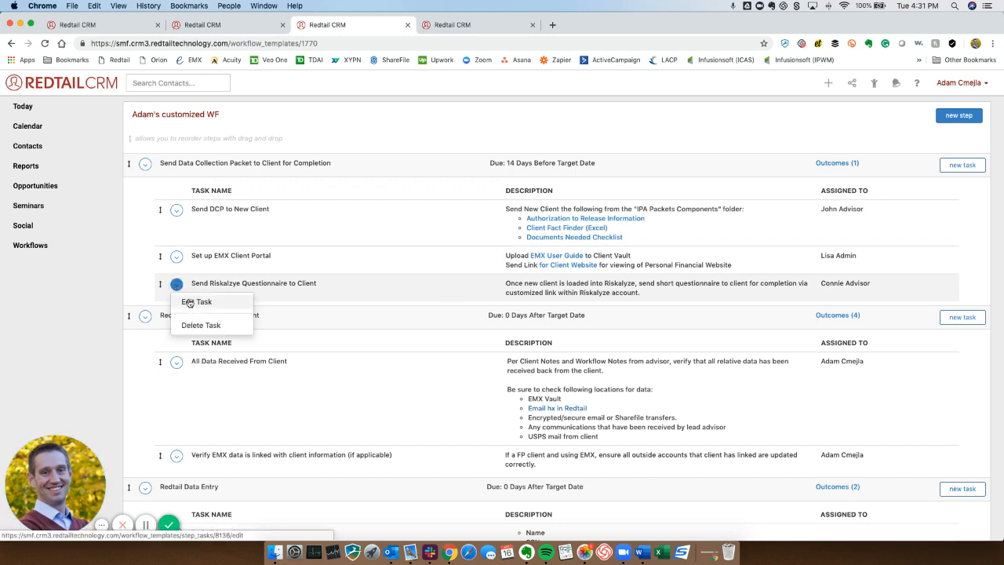
click(446, 29)
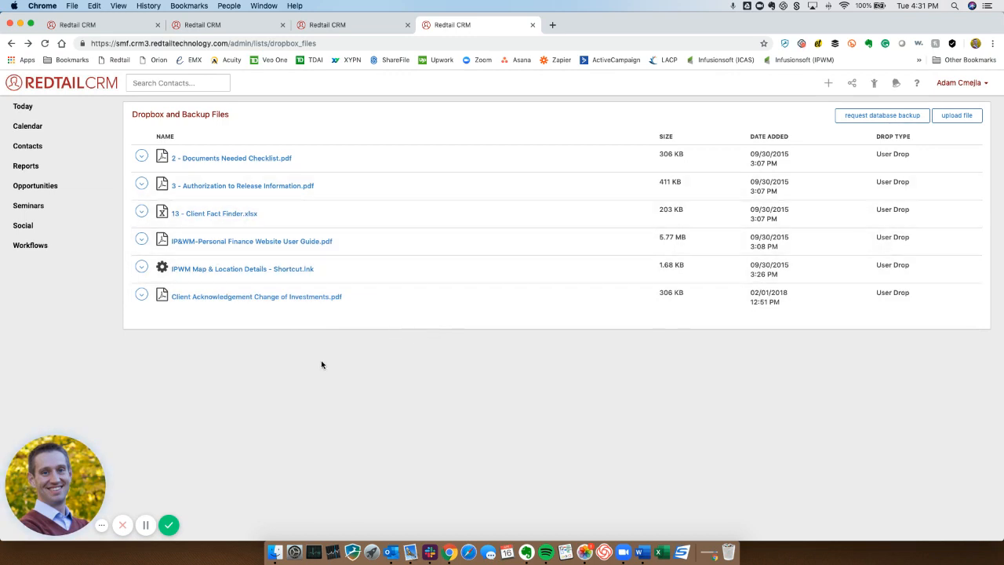
click(351, 25)
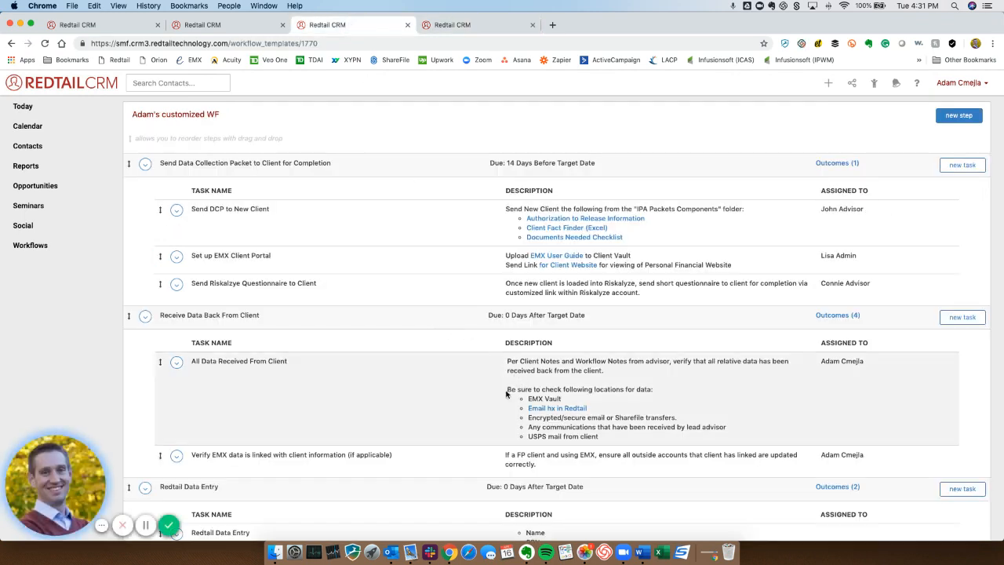
Edit the template's "All Data Received From Client" task and remove the link from the description text "Email hx in Redtail"
click(176, 363)
click(182, 380)
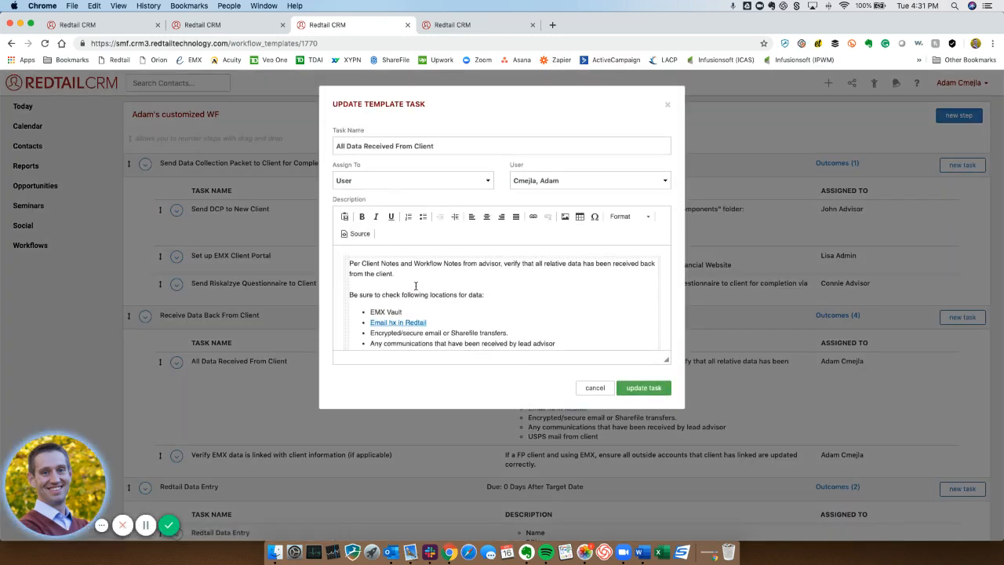
click(430, 321)
drag(429, 321, 368, 322)
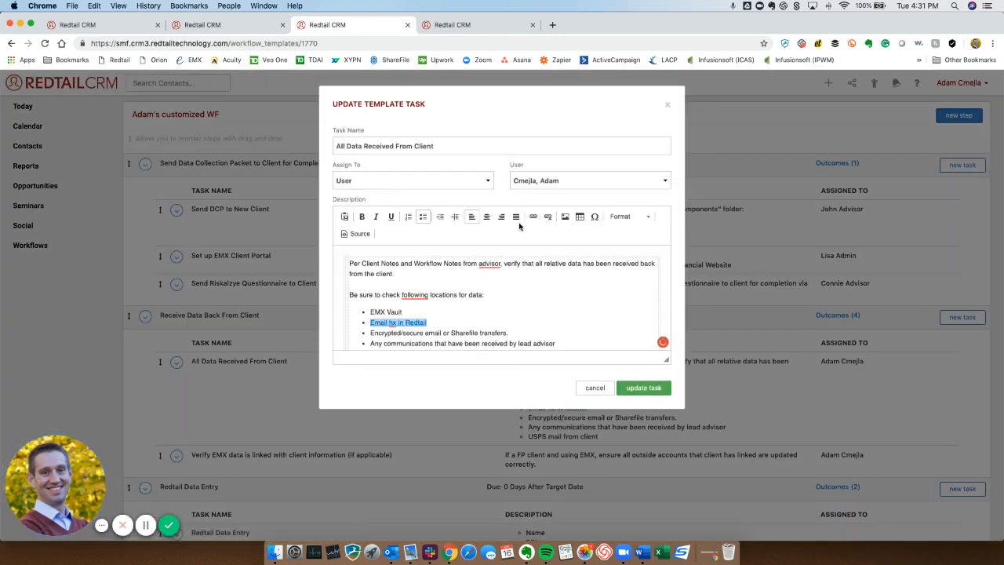
click(549, 219)
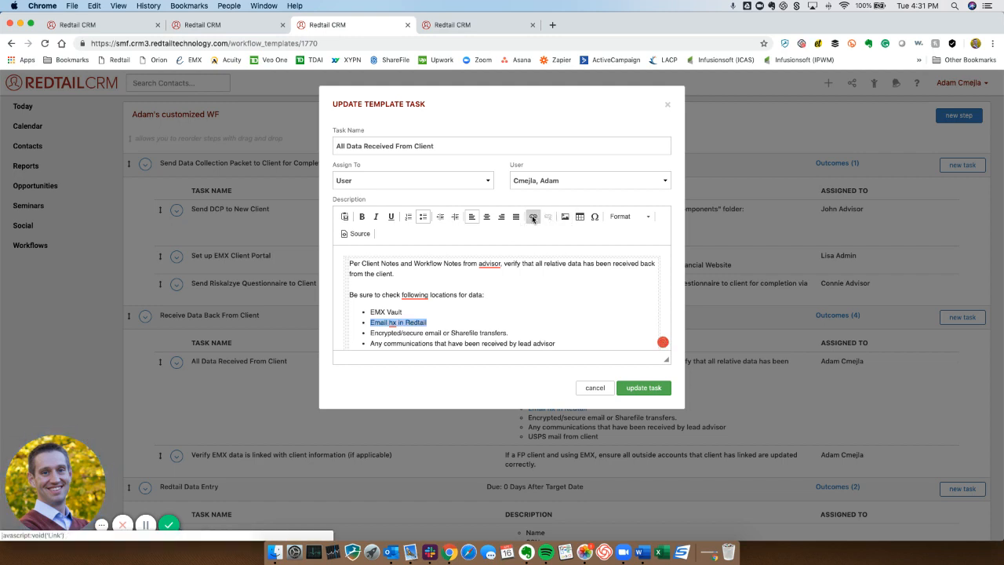
Copy the link address of "IP&WM-Personal Finance Website User Guide.pdf" from the Dropbox and Backup Files list and return to the task being edited
click(469, 25)
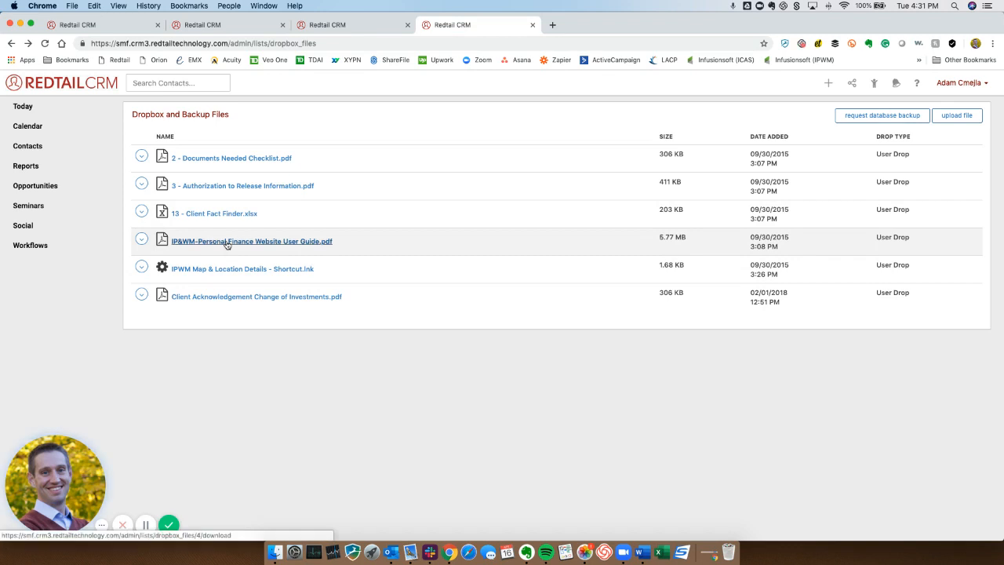
right_click(227, 244)
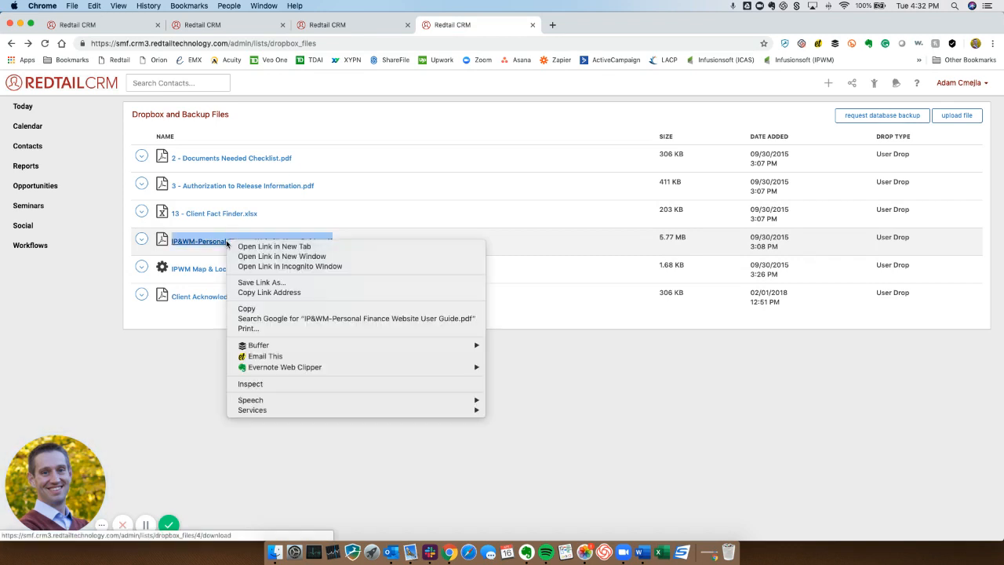
click(264, 292)
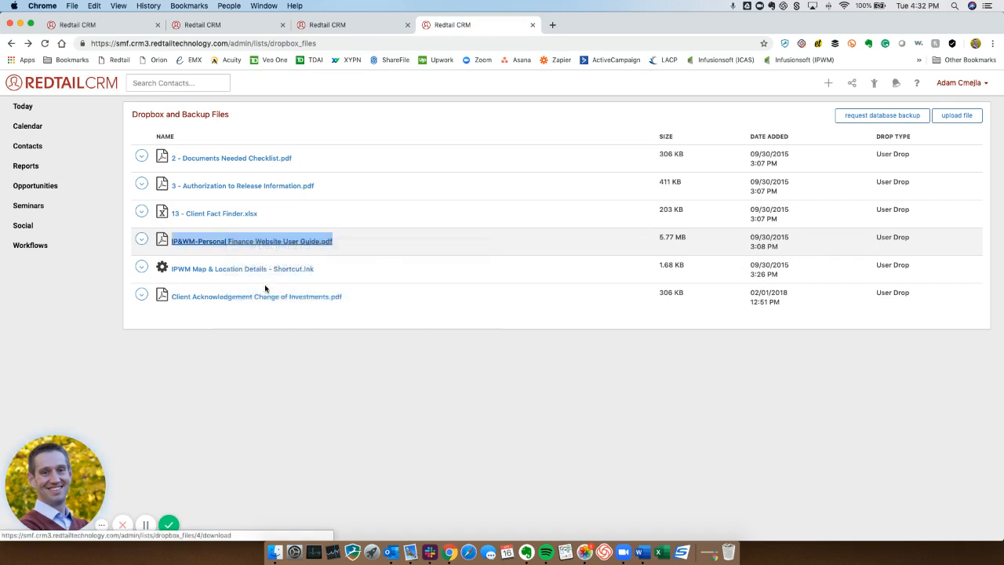
click(342, 27)
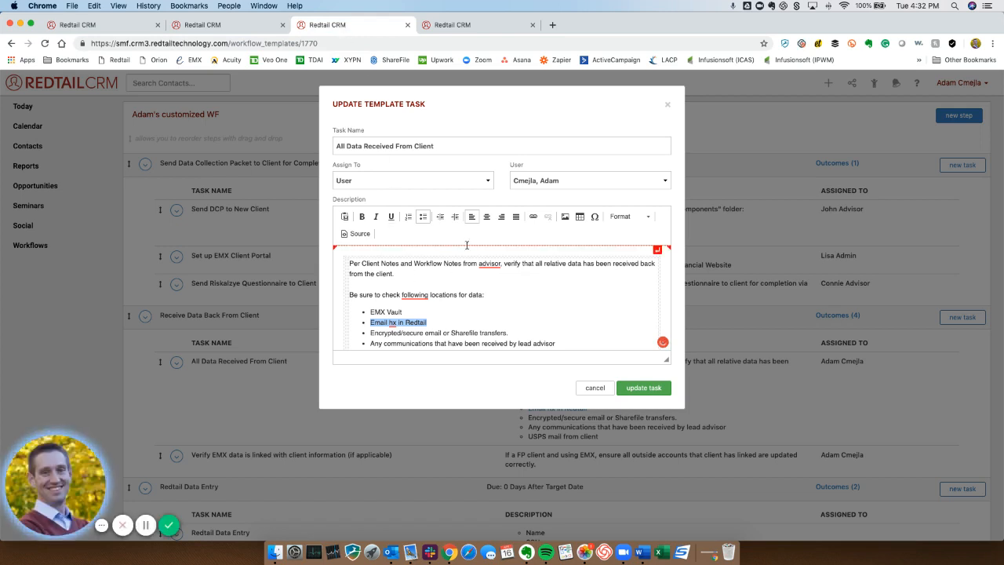
Start a link on "Email hx in Redtail", look over the E-mail link type's fields, and set the link type back to URL
click(534, 218)
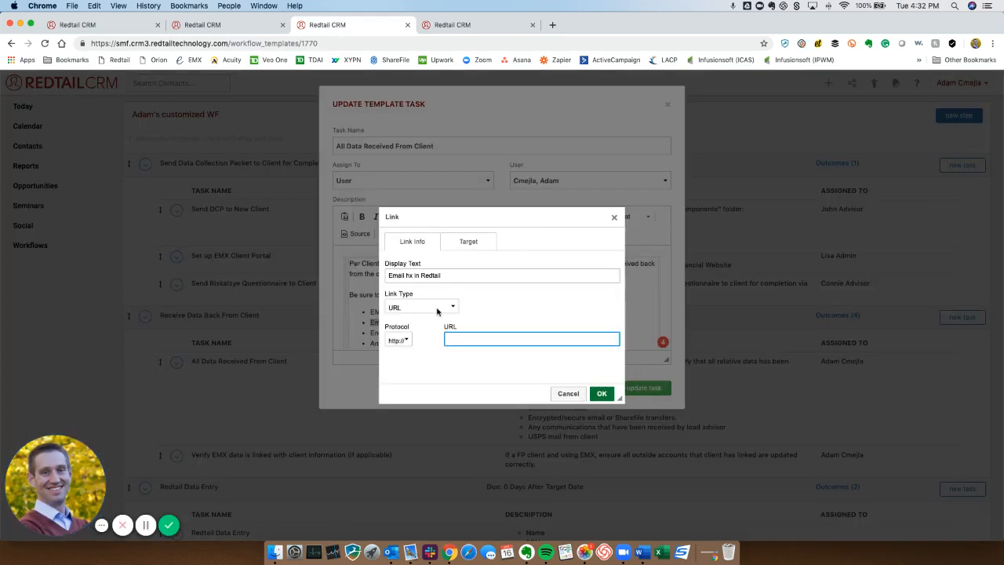
click(400, 307)
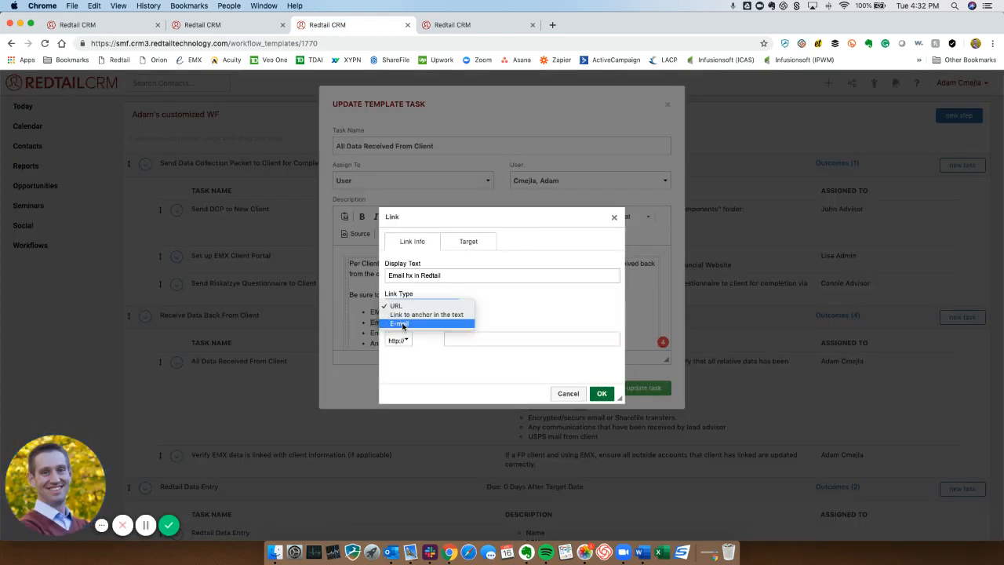
click(403, 324)
click(403, 323)
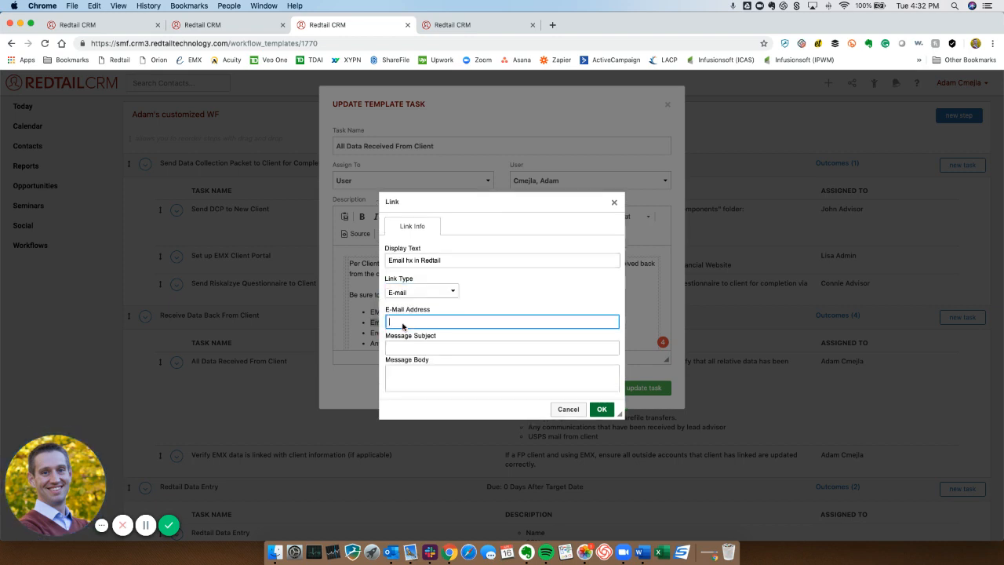
click(431, 377)
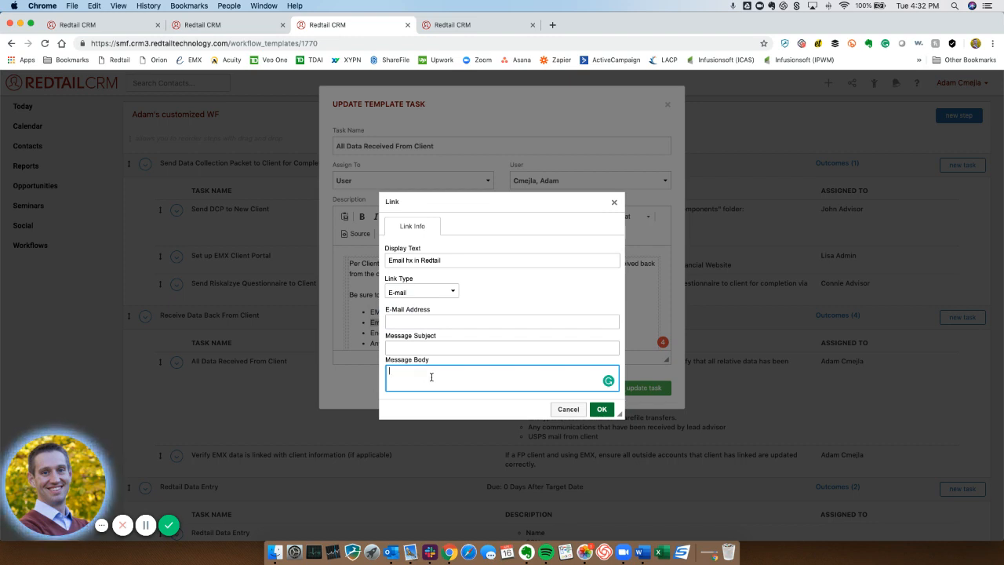
click(414, 292)
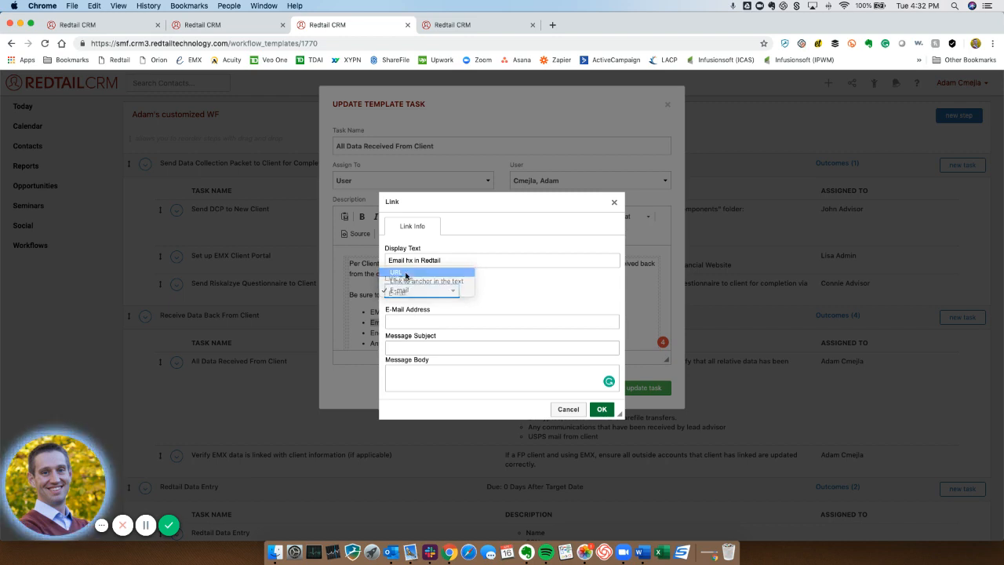
click(399, 272)
Link "Email hx in Redtail" to the copied user guide address, and cancel the task edit without updating it
click(474, 339)
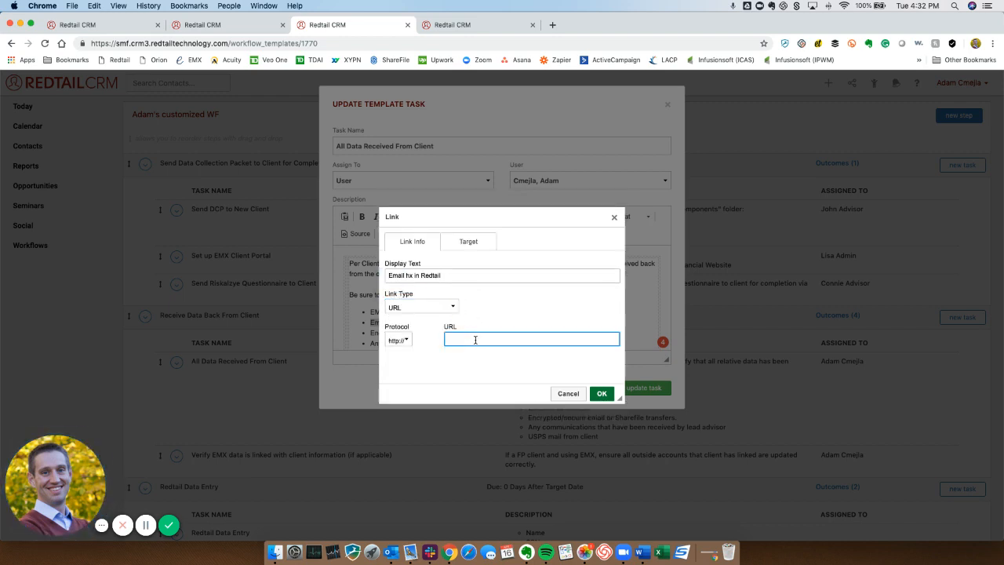
key(super+v)
click(602, 393)
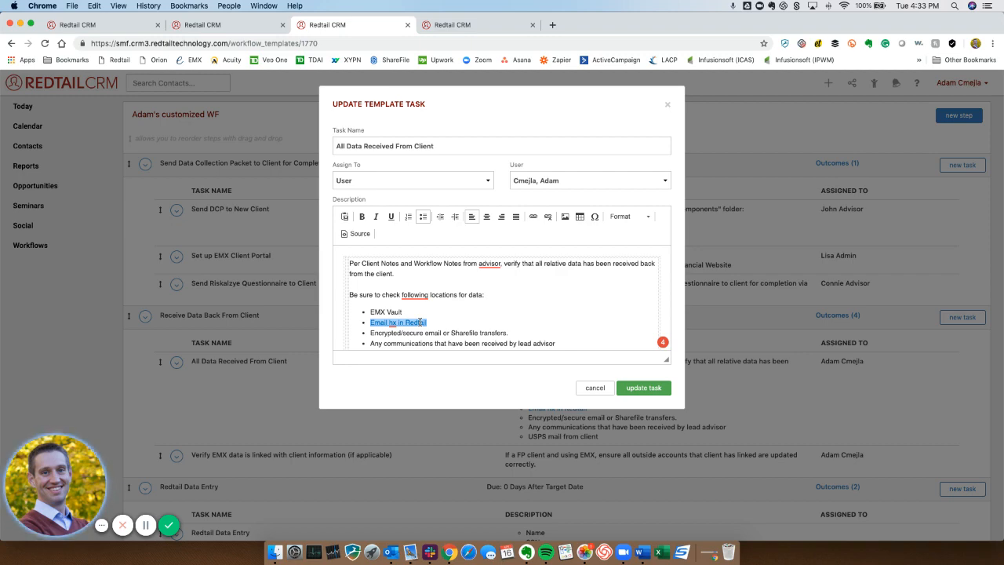
click(595, 387)
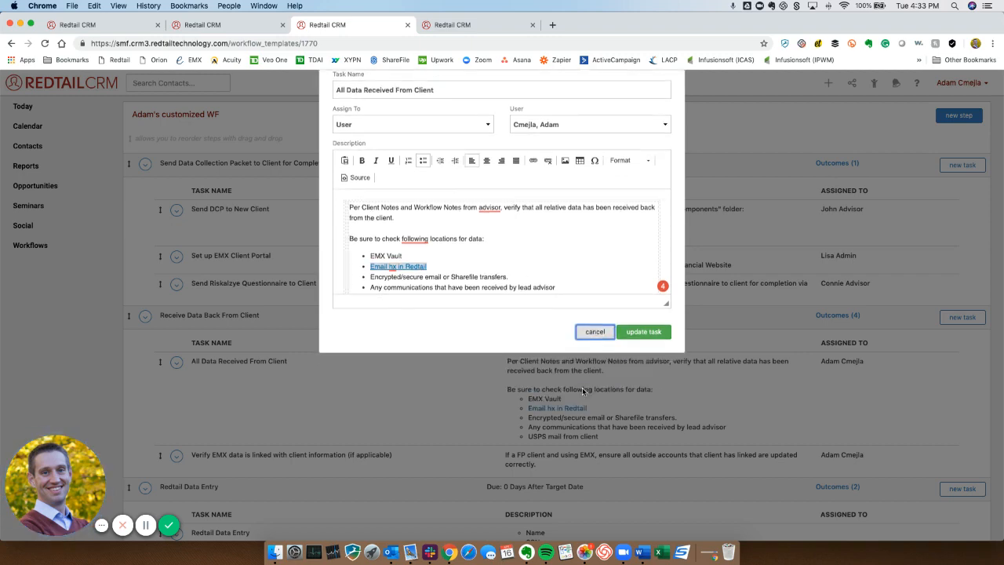